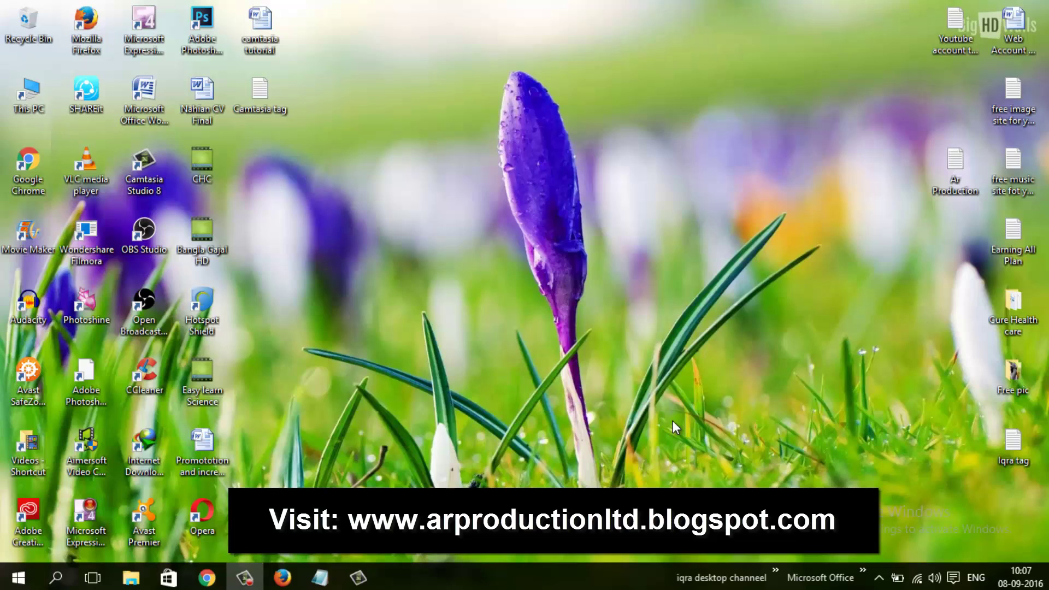
Step: Switch to Camtasia Studio and move the playhead back to about 12 seconds on the timeline
right_click(359, 201)
left_click(405, 247)
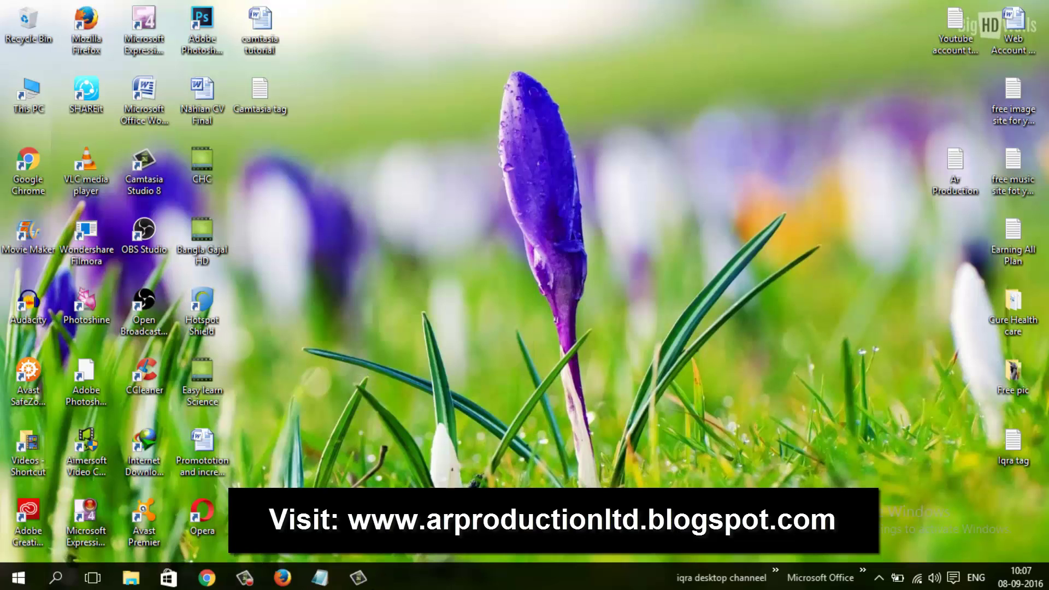
left_click(376, 585)
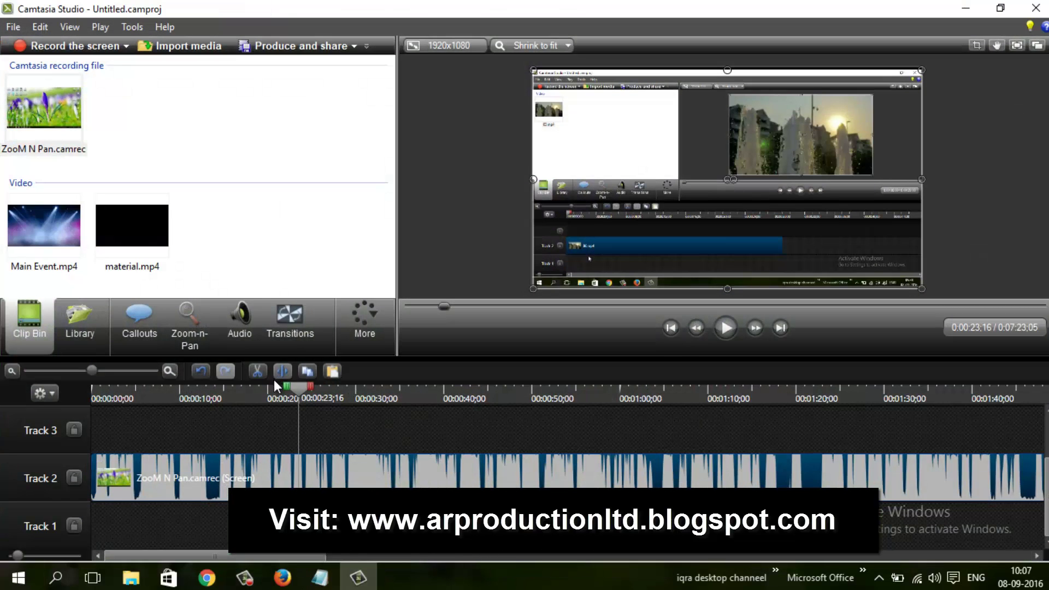
left_click_drag(290, 391, 183, 409)
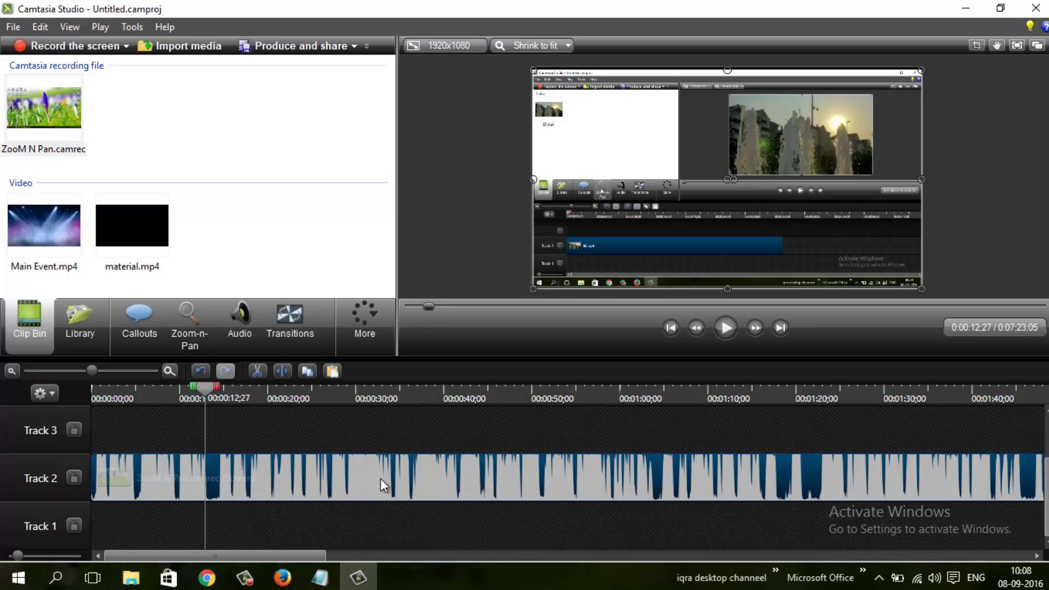
Step: Show the audio editing options and play the Track 2 clip from about 12 seconds to hear its sound
left_click(237, 317)
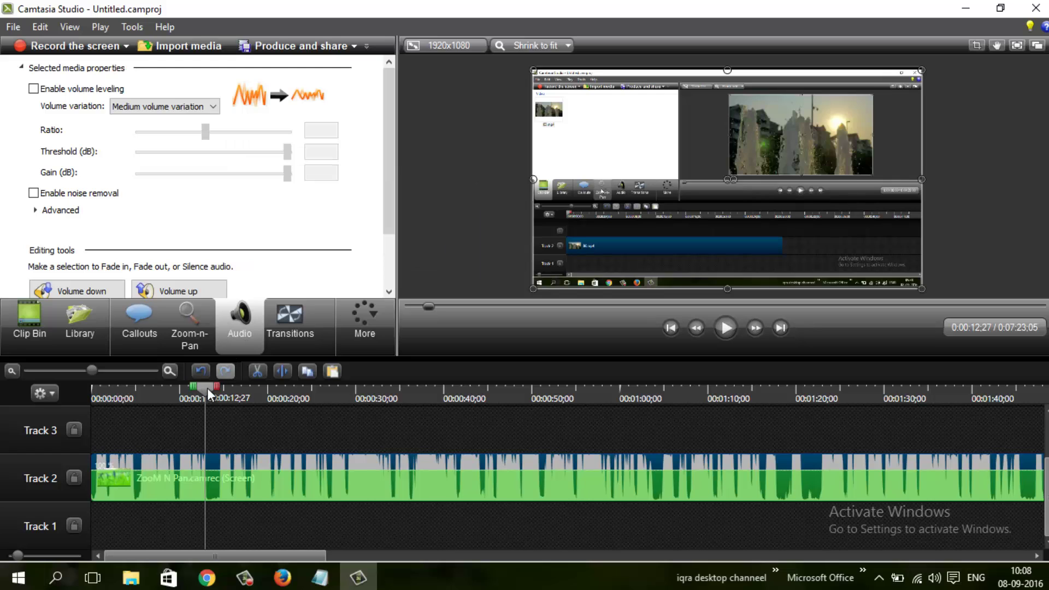
left_click_drag(208, 388, 202, 388)
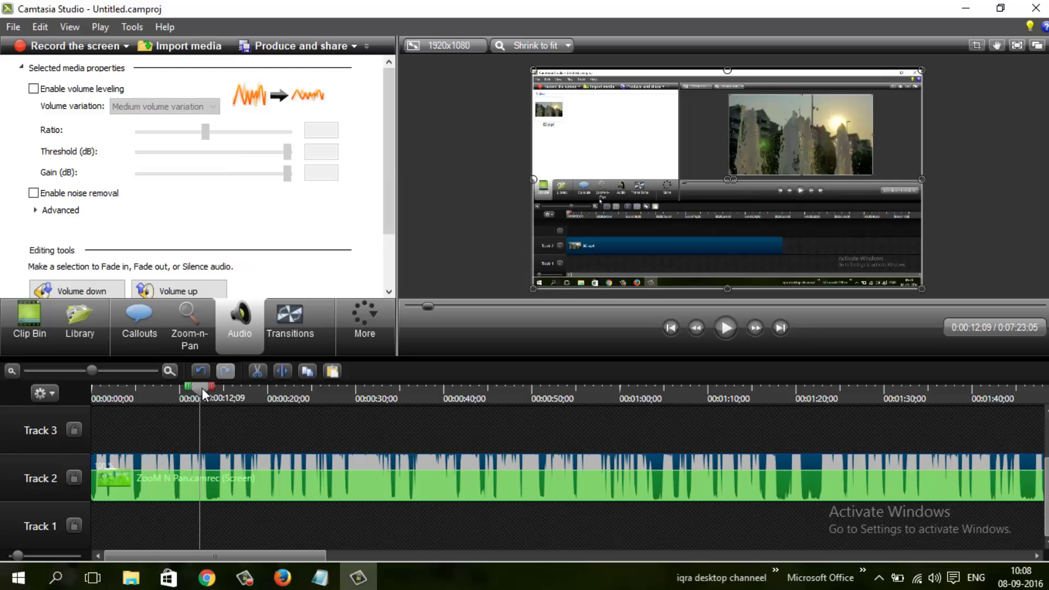
left_click(20, 331)
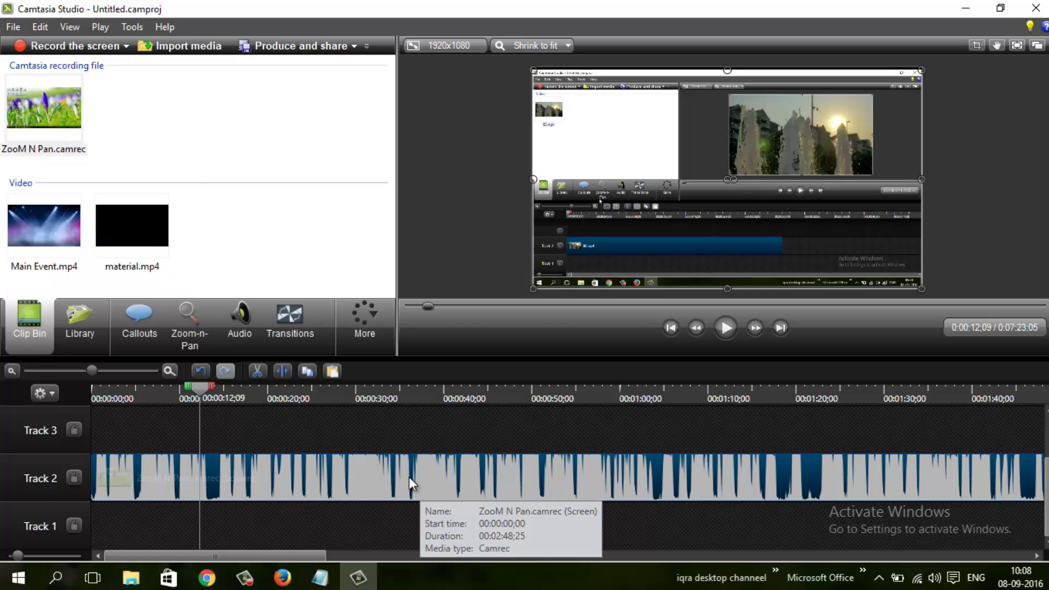
left_click(235, 311)
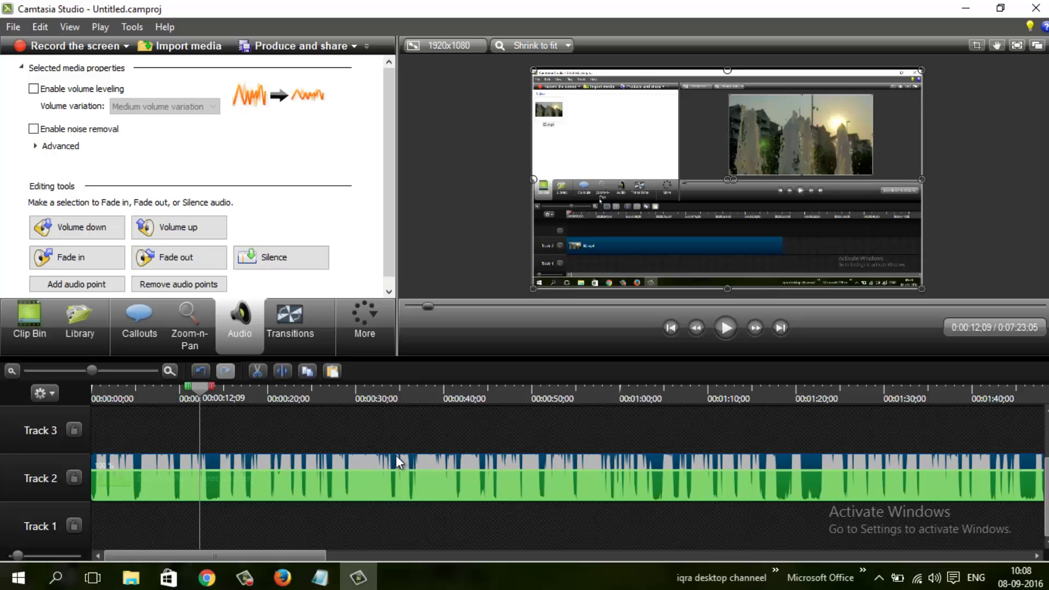
left_click(728, 323)
left_click(726, 327)
left_click(725, 327)
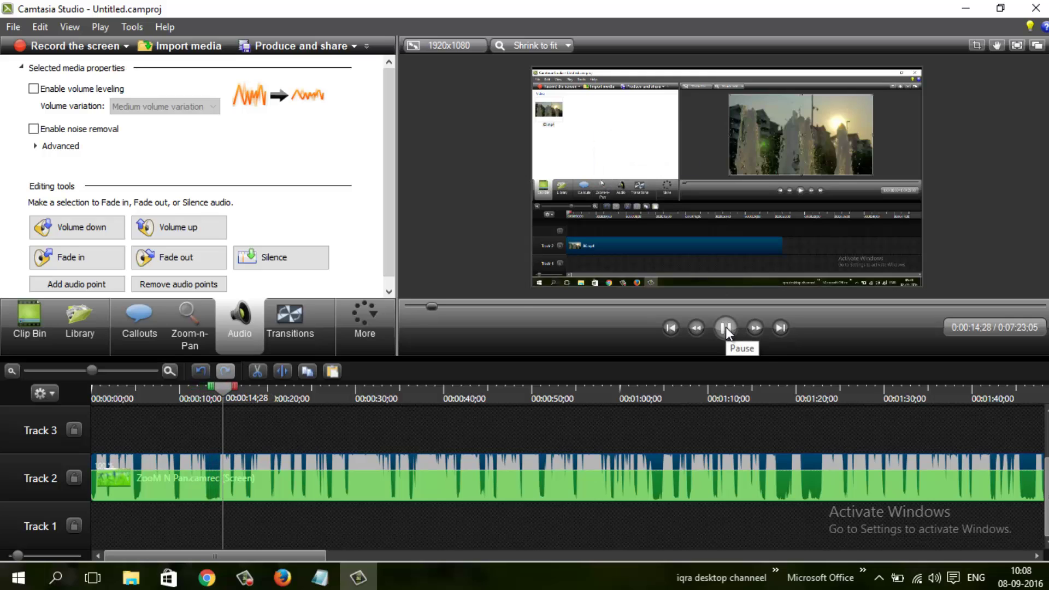
left_click(726, 327)
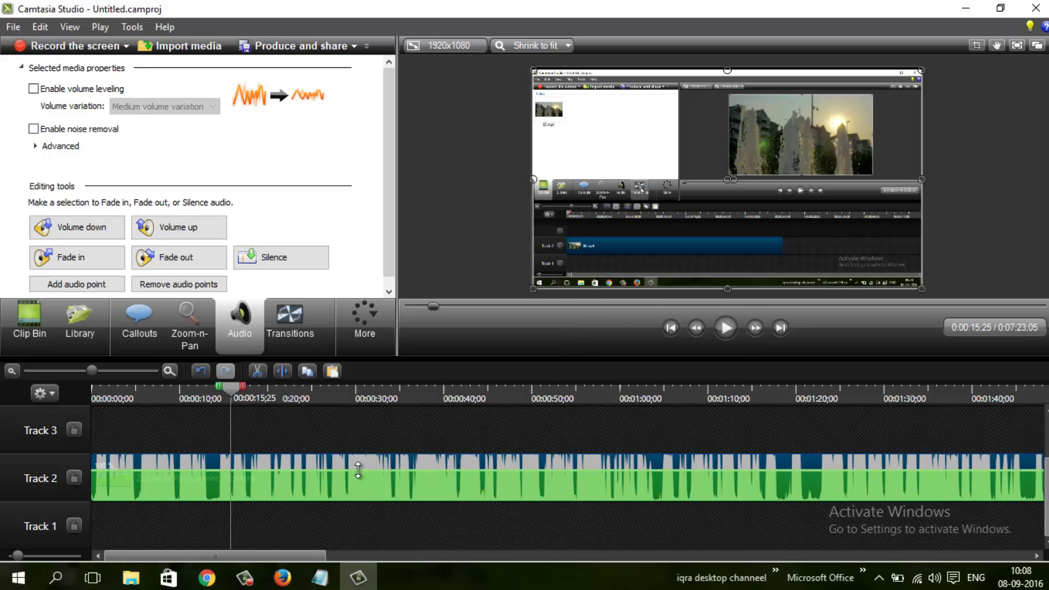
Step: Raise the Track 2 clip's audio level, listen to a short part, and lower the level below its original height
left_click_drag(358, 470, 358, 463)
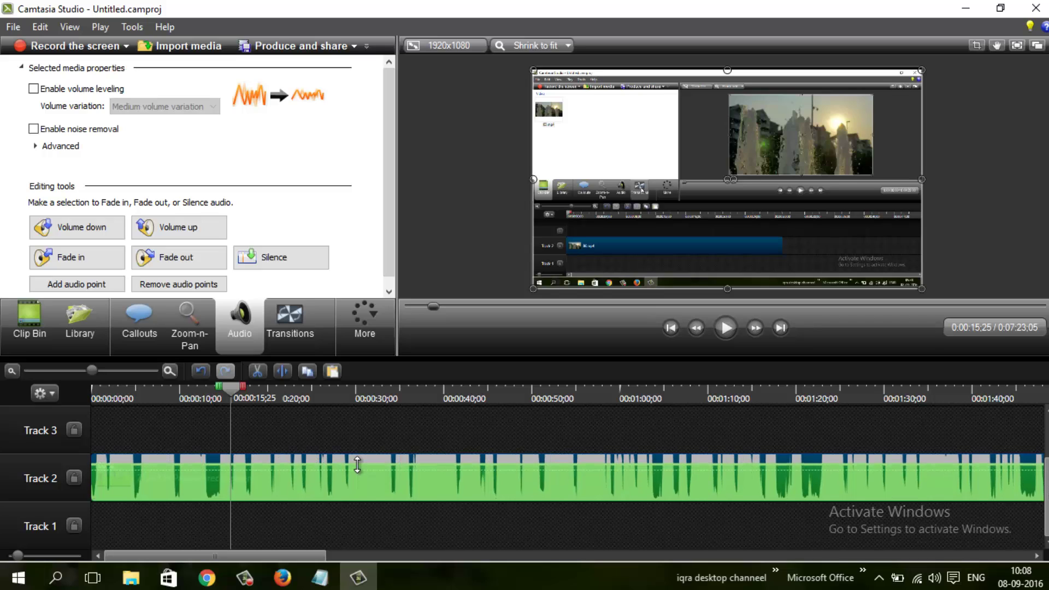
left_click(725, 328)
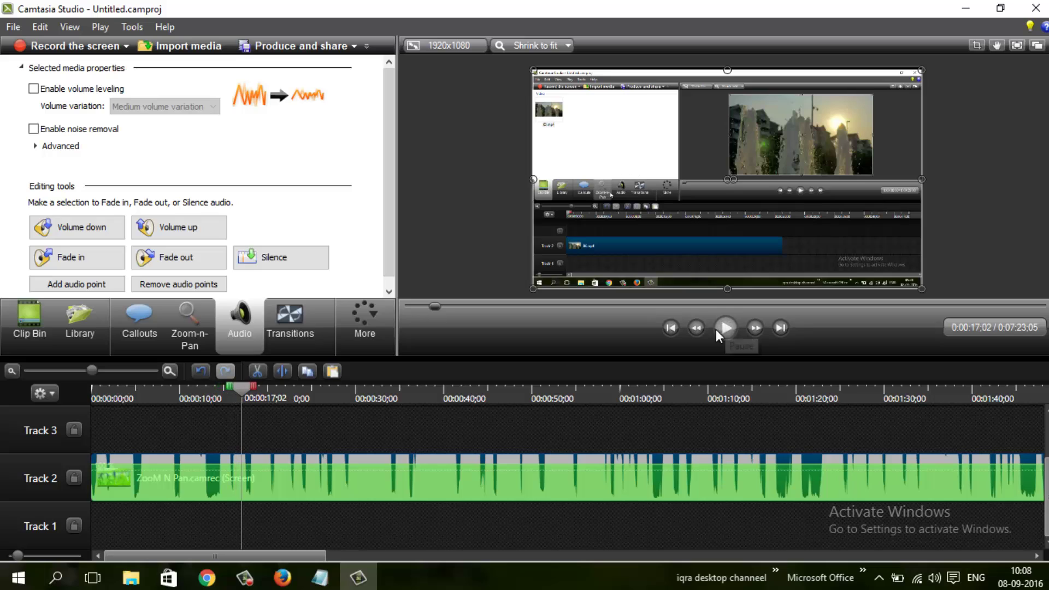
left_click_drag(345, 467, 347, 471)
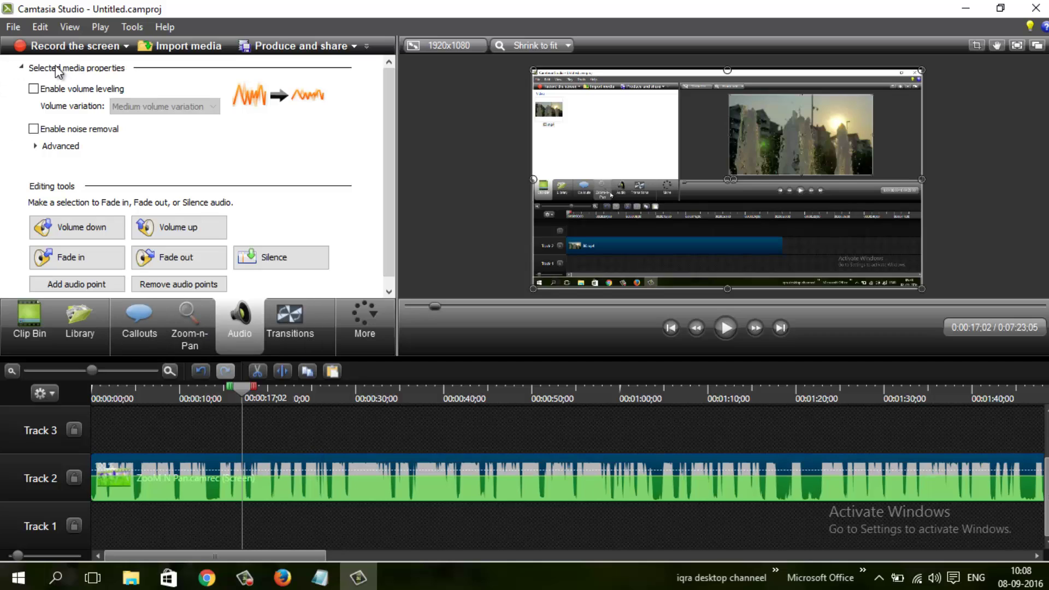
Step: Enable volume leveling for the Track 2 clip with the volume variation set to Custom settings
left_click(24, 67)
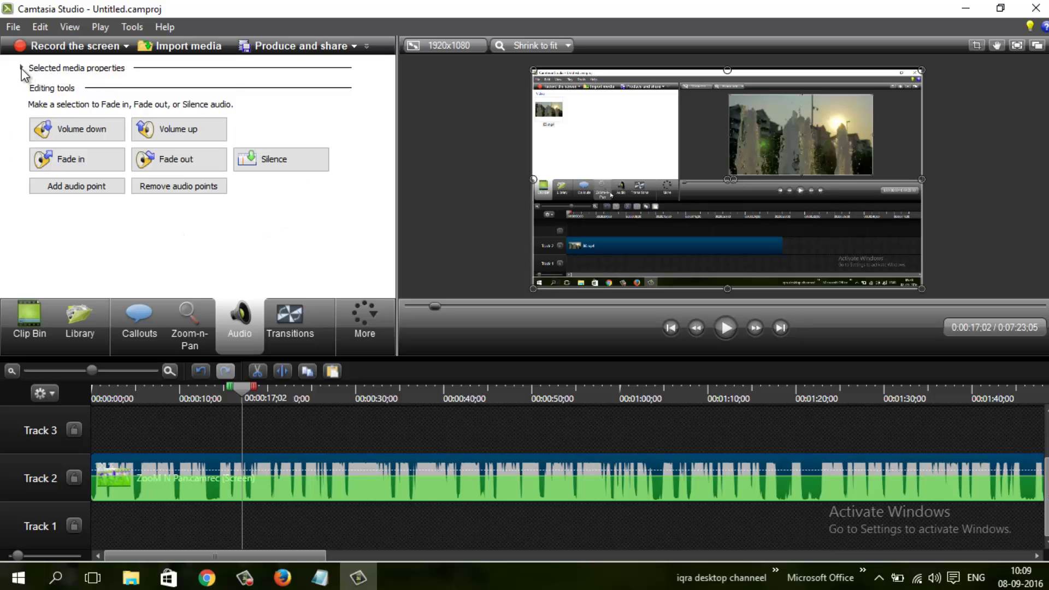
left_click(22, 67)
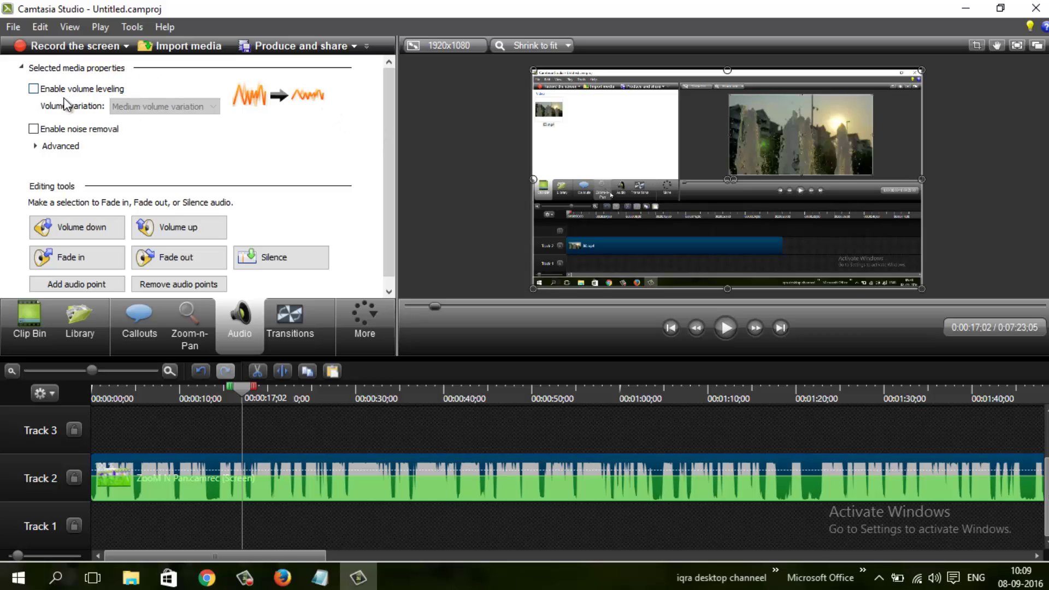
left_click(33, 89)
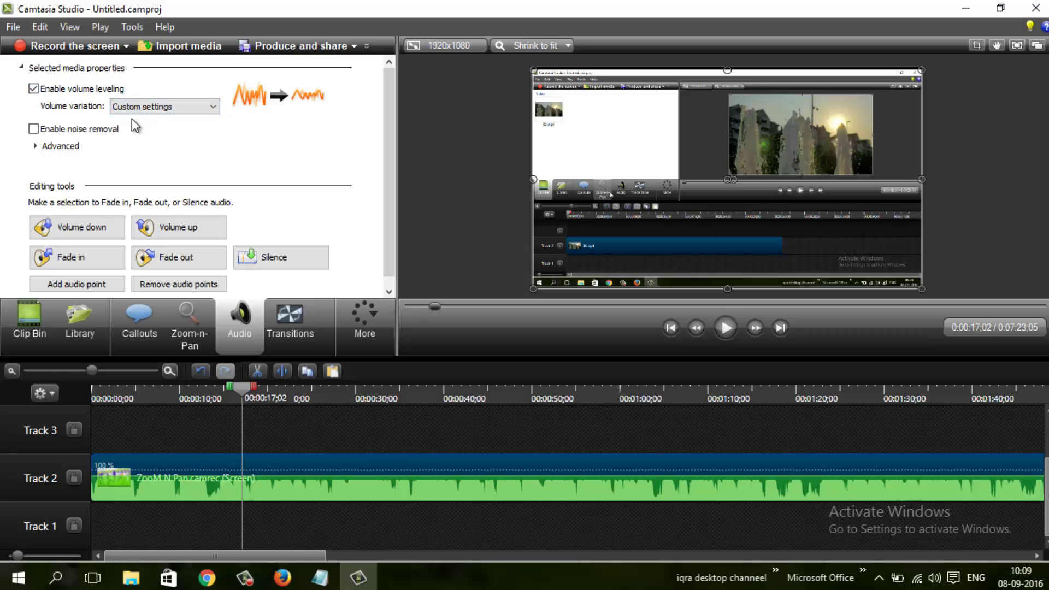
left_click(216, 108)
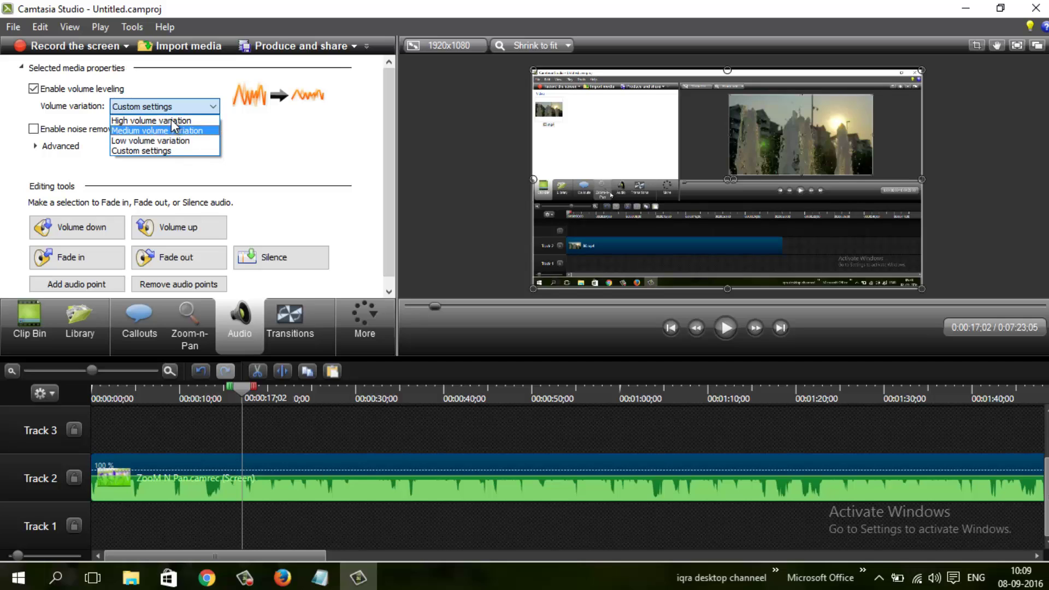
left_click(162, 153)
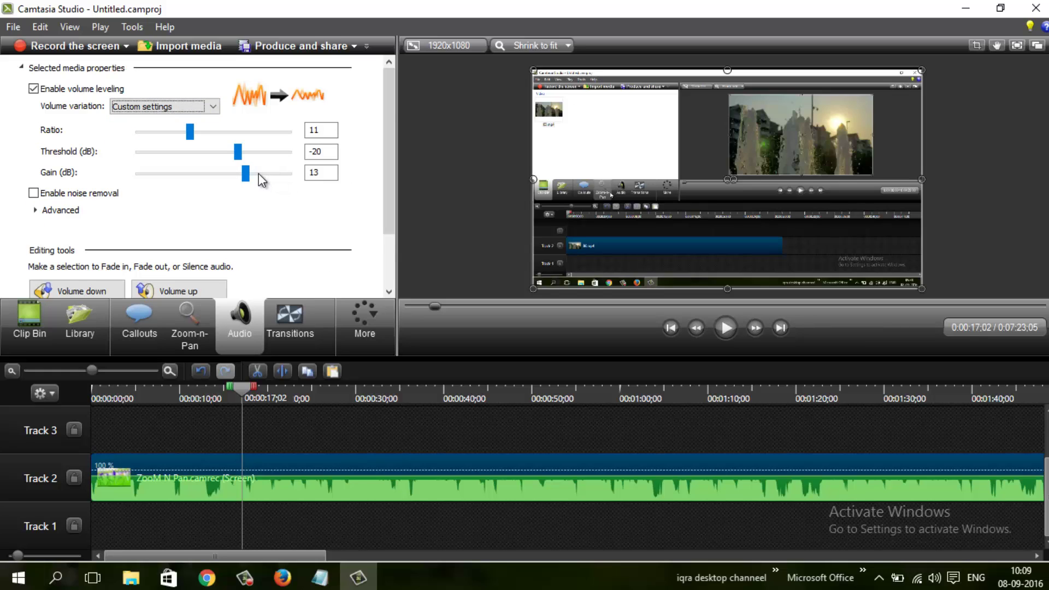
Step: Try different gain levels for the volume leveling and set the gain to 14 dB
scroll(227, 252, "down", 1)
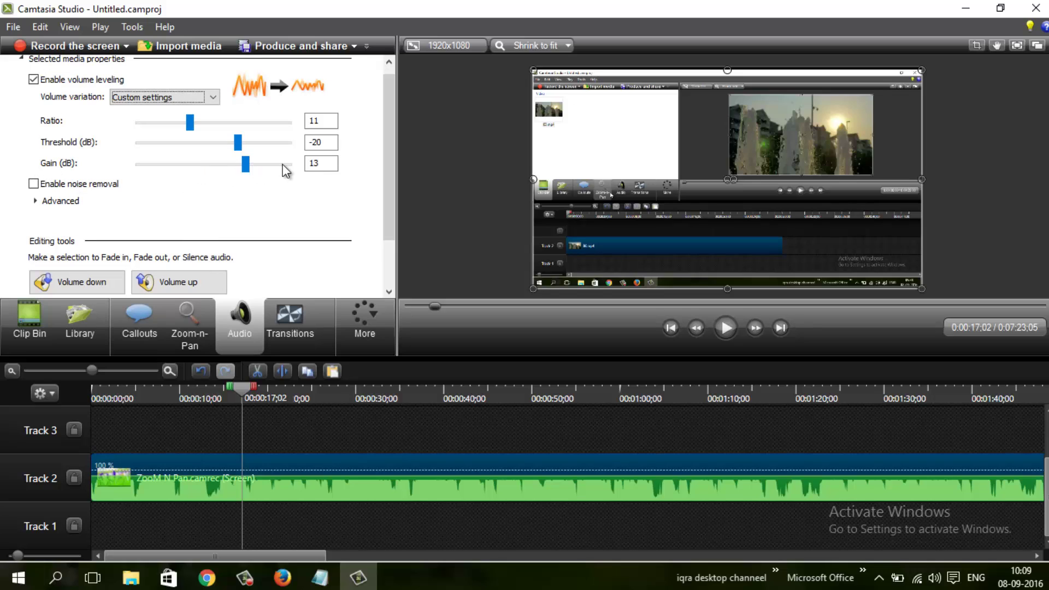
left_click(250, 168)
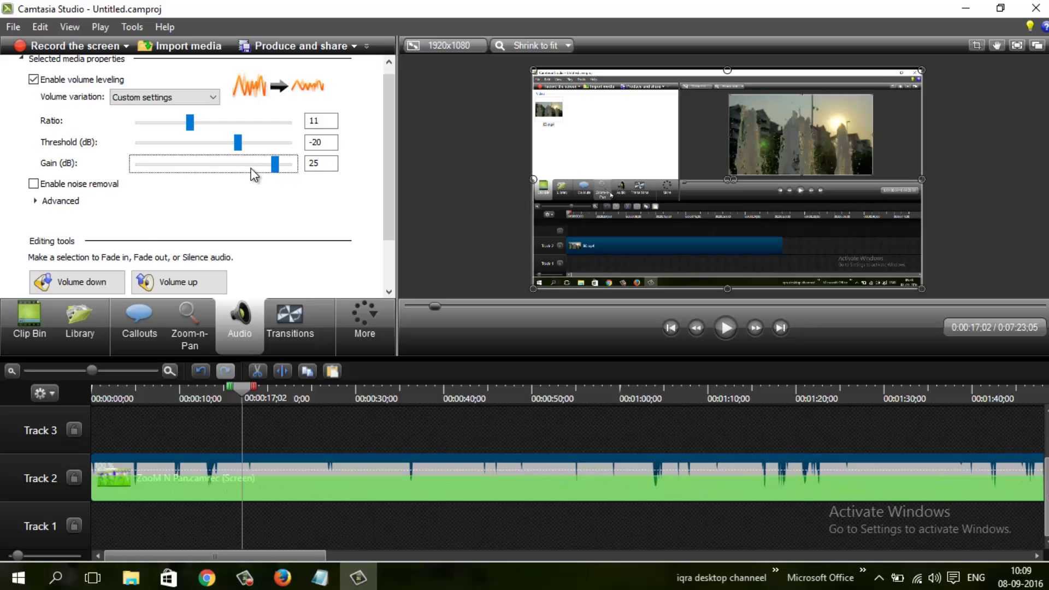
left_click(268, 164)
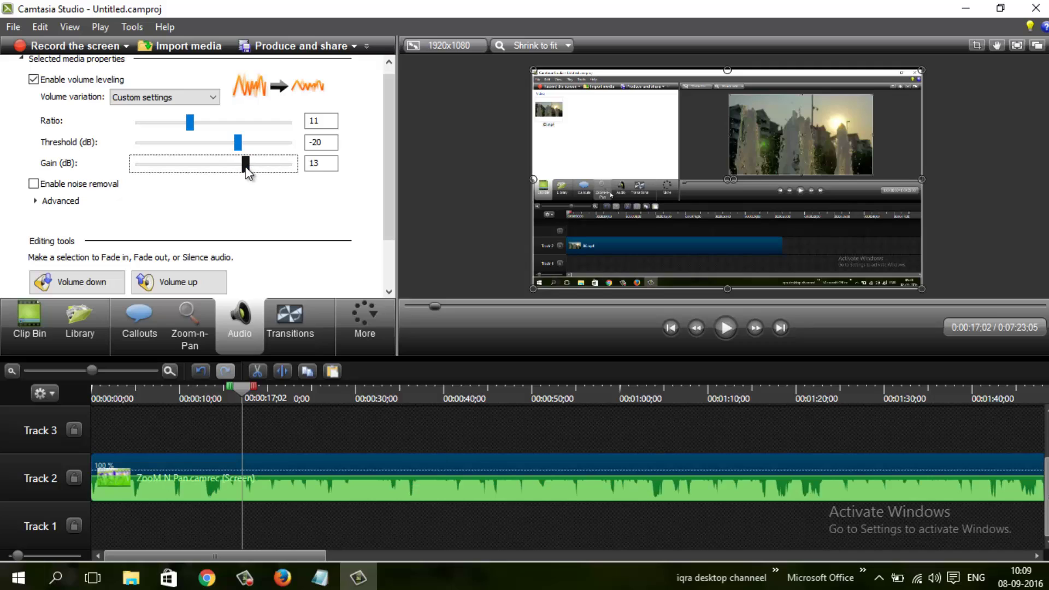
left_click_drag(247, 168, 247, 174)
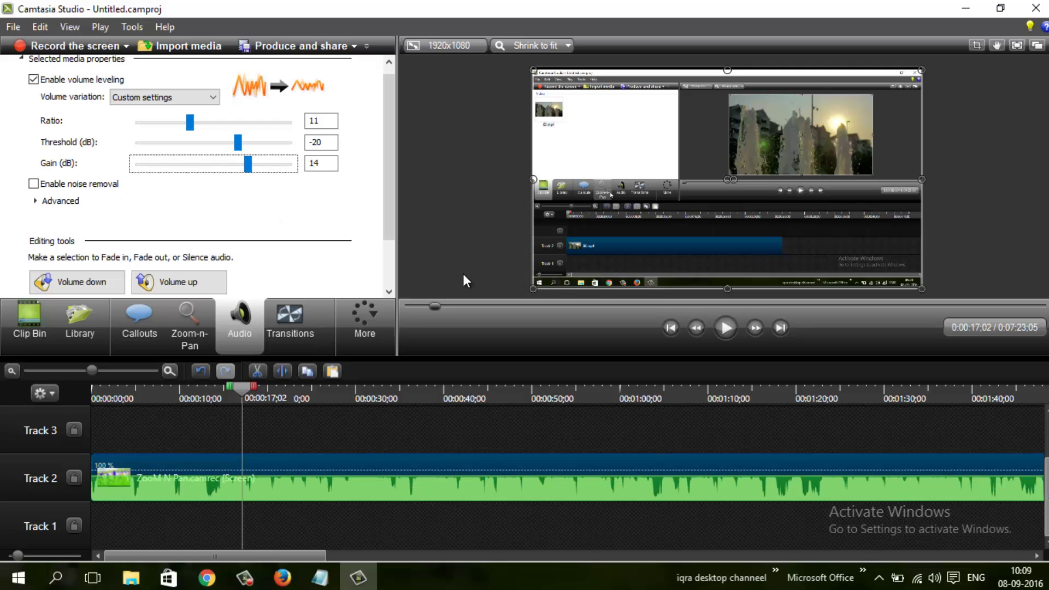
Step: Play the leveled audio twice from about 17 seconds to check how it sounds
left_click(722, 325)
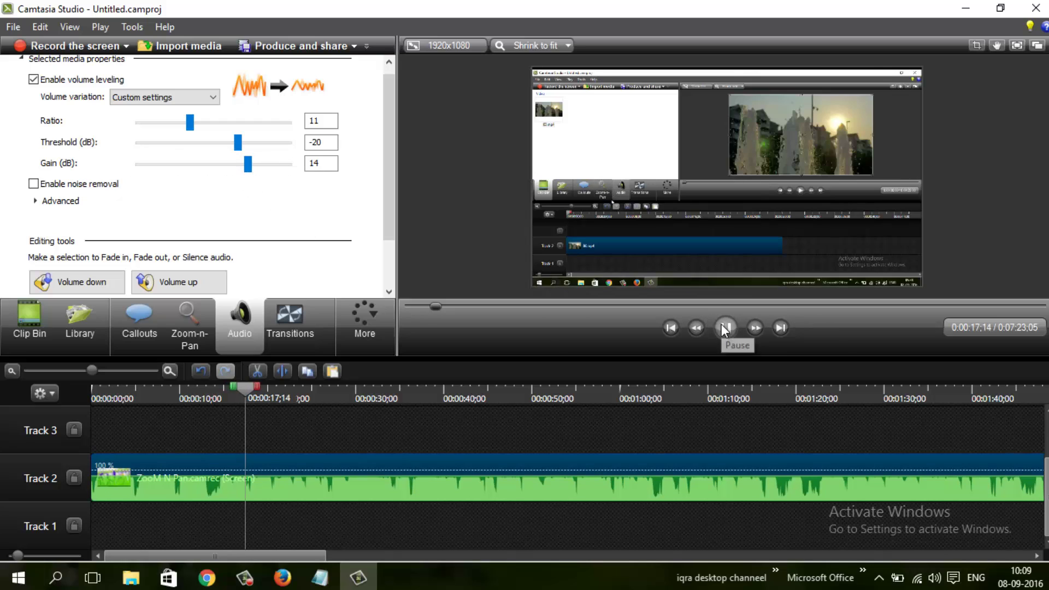
left_click(730, 332)
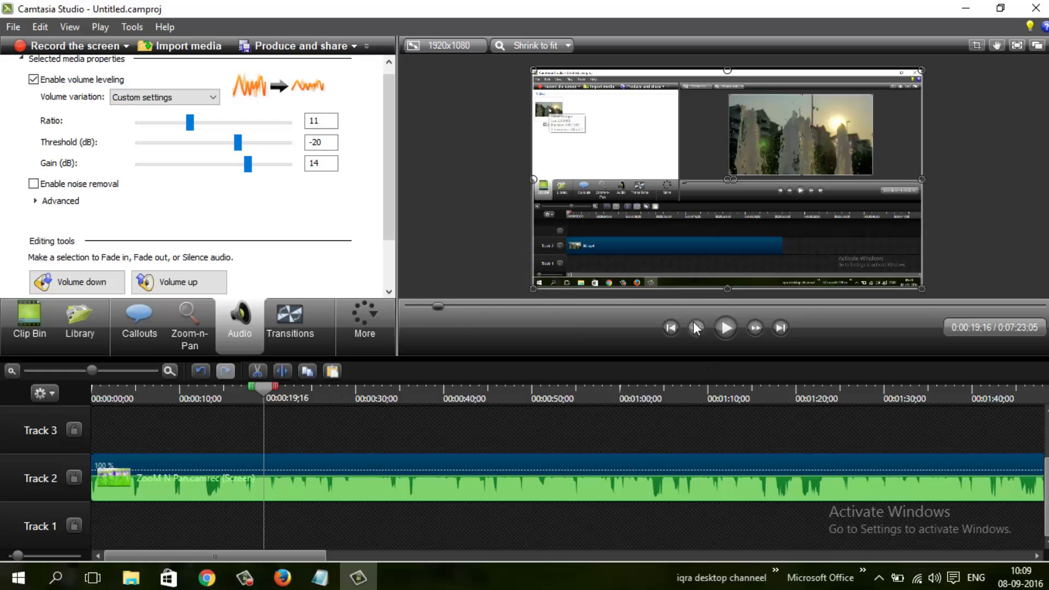
left_click_drag(268, 389, 250, 391)
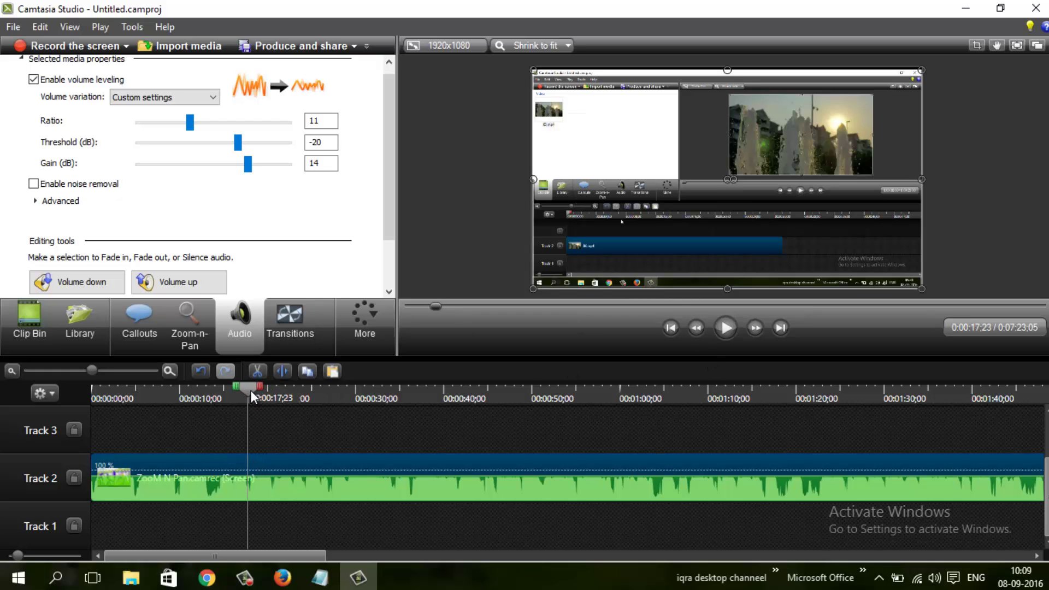
left_click(729, 330)
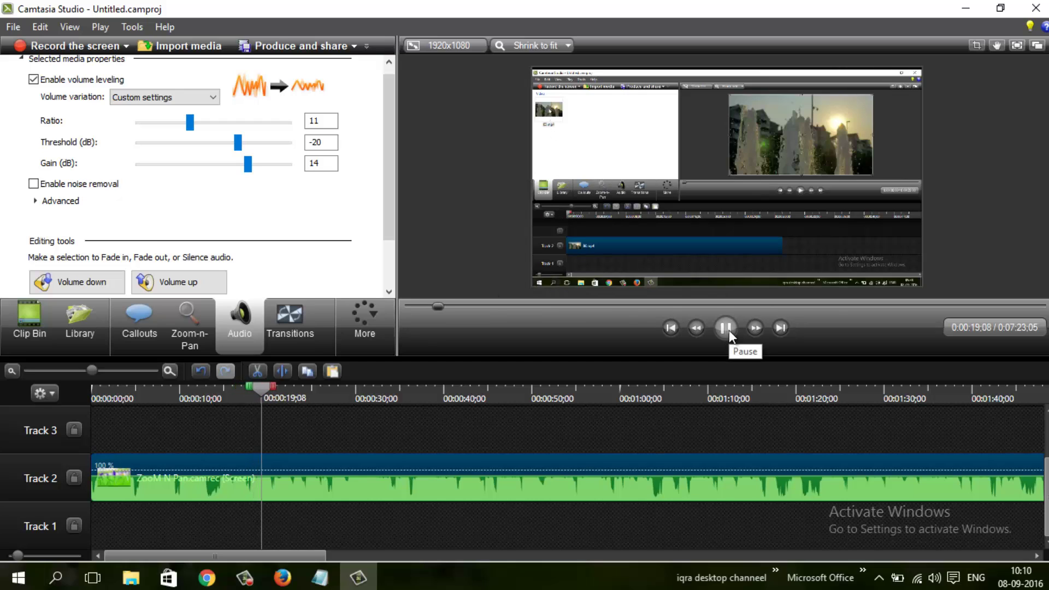
left_click(728, 329)
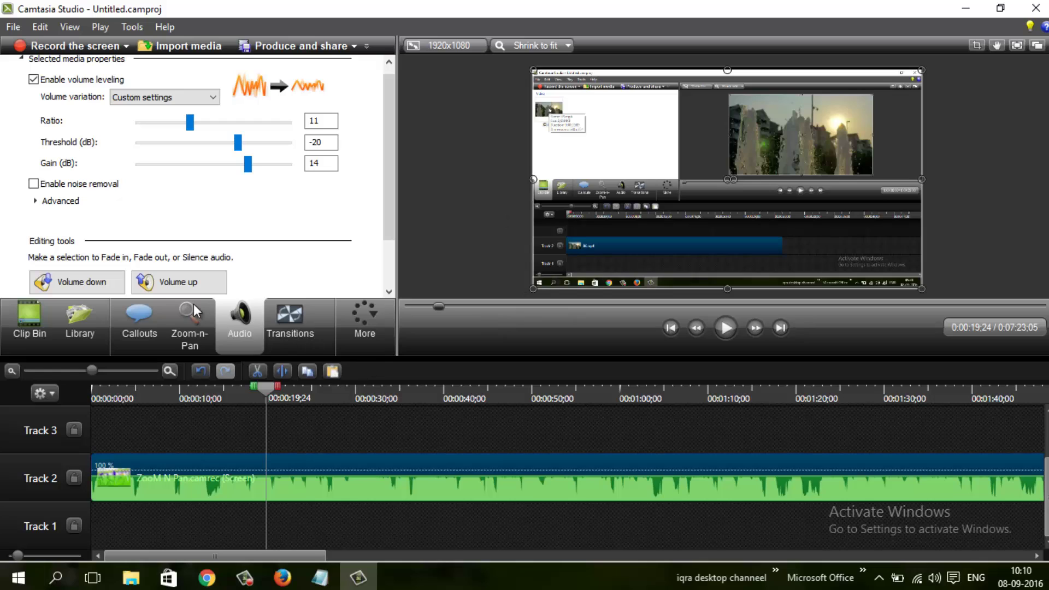
Step: Enable noise removal on the Track 2 clip and listen to the result from about 19 seconds
left_click_drag(263, 388, 258, 390)
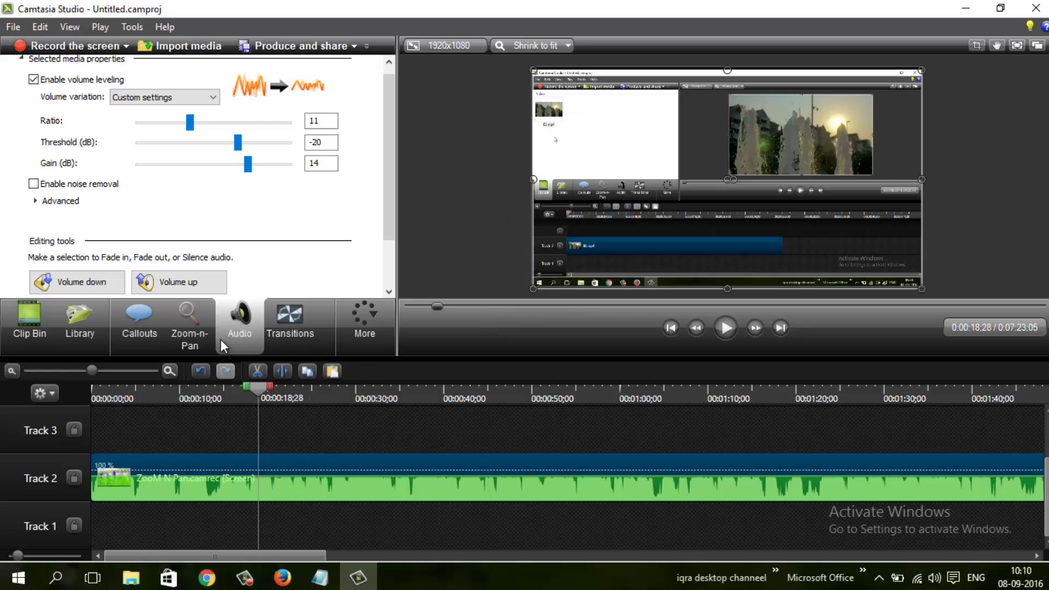
left_click(38, 185)
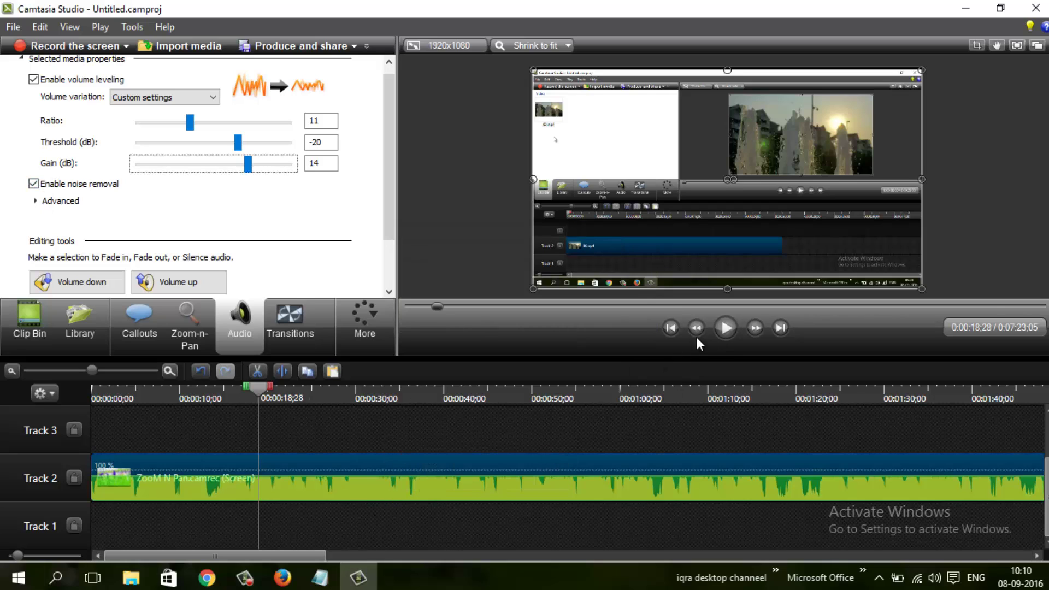
left_click(726, 328)
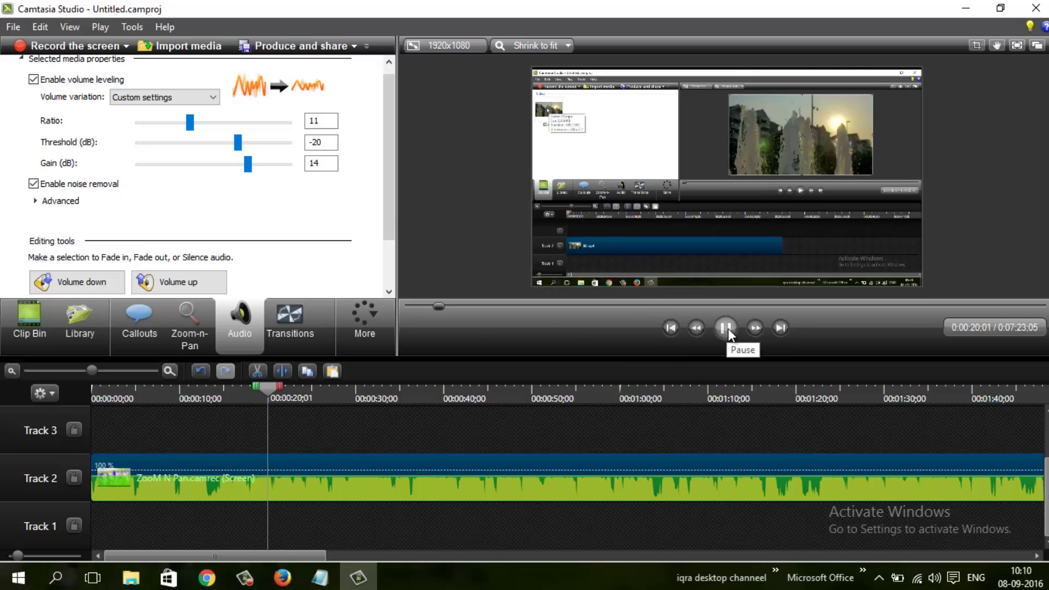
left_click(727, 327)
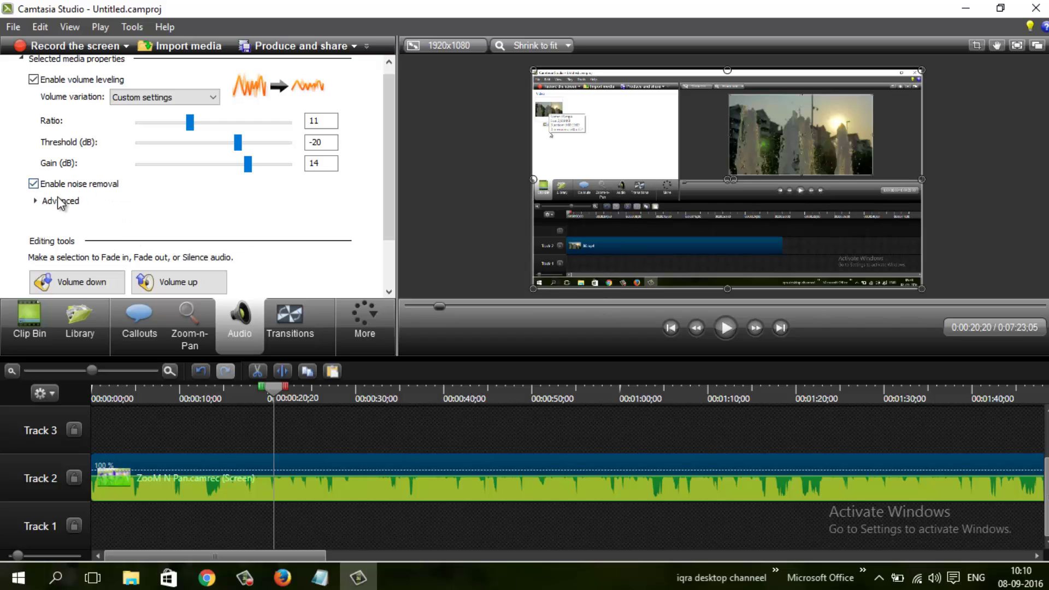
Step: Lower the Track 2 clip's volume by one step and raise it again by one step
scroll(273, 232, "down", 3)
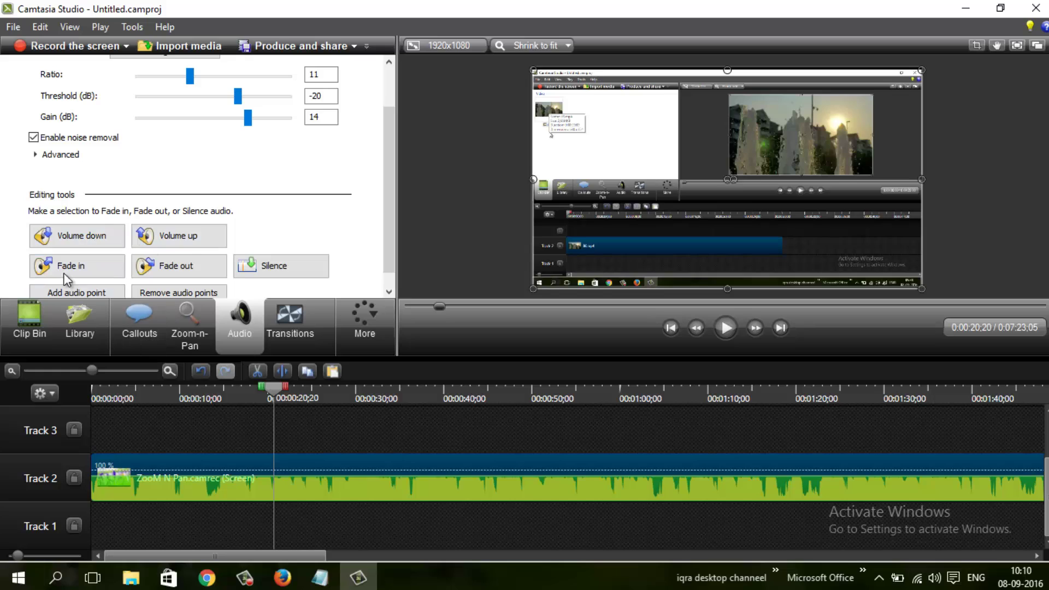
left_click(75, 238)
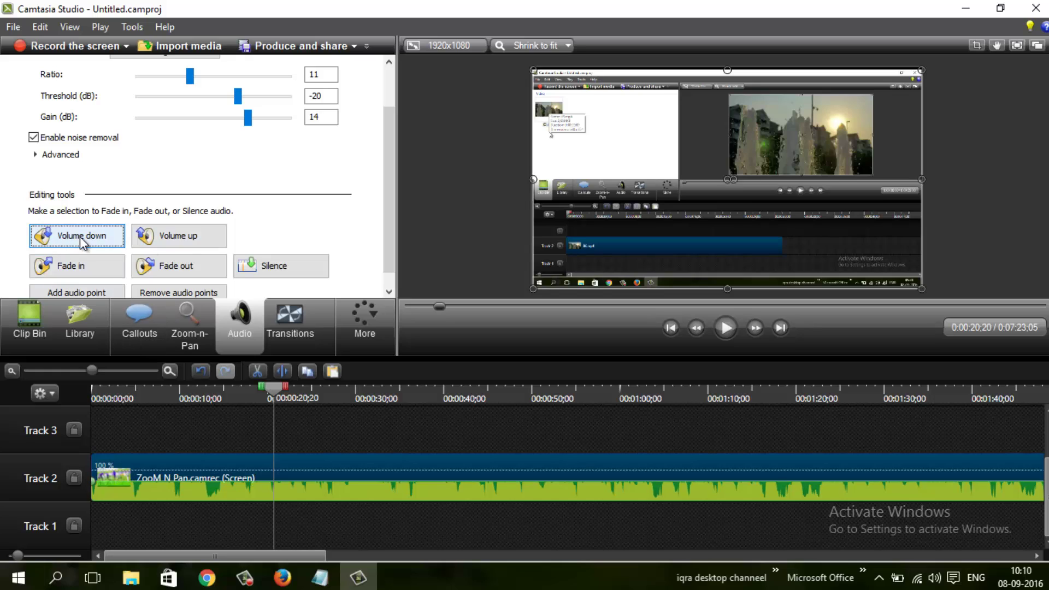
left_click(192, 241)
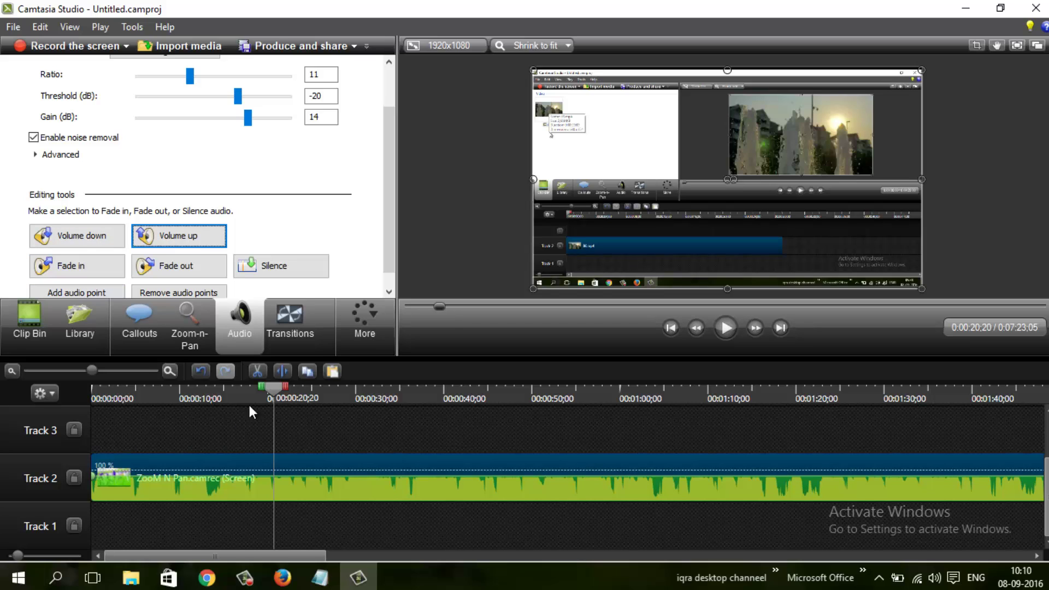
Step: Move the playhead to the start of the timeline and add an audio fade-in to the Track 2 clip
left_click_drag(273, 386, 71, 398)
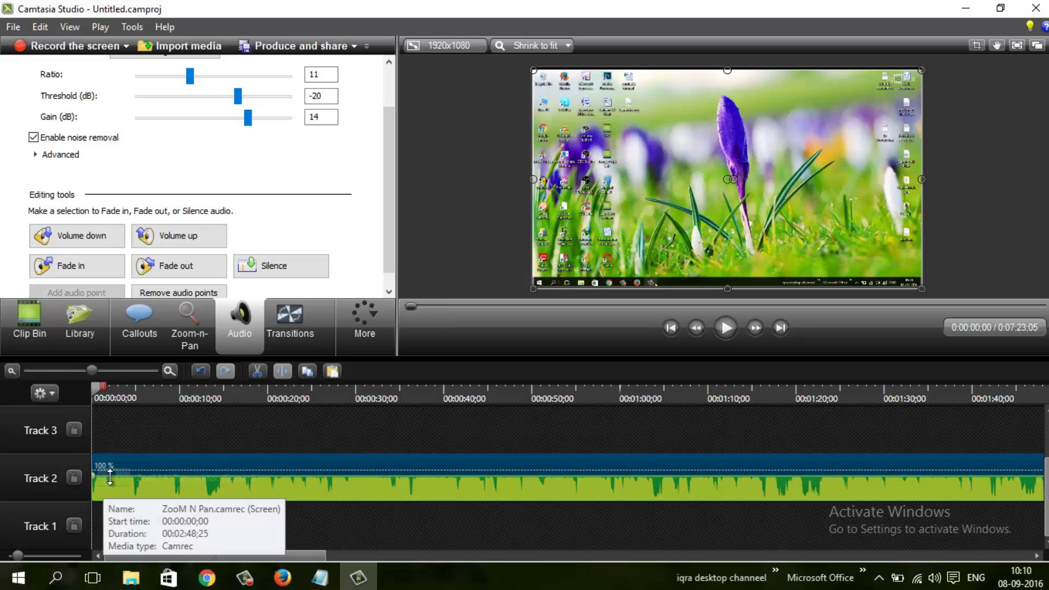
left_click(82, 267)
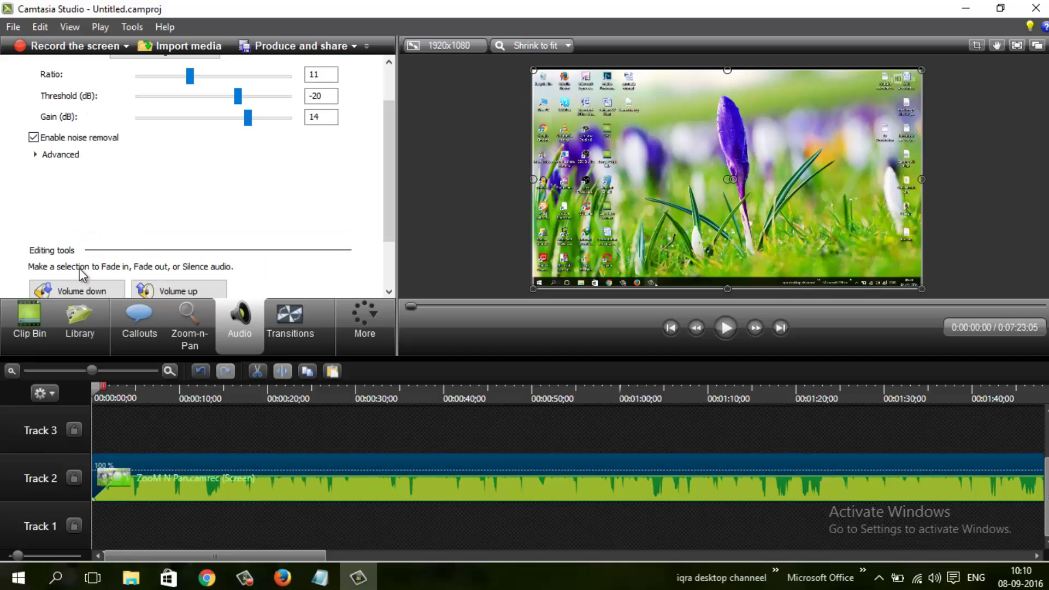
Step: Play the Track 2 clip from the start for about three seconds to hear the audio fade-in
left_click(726, 329)
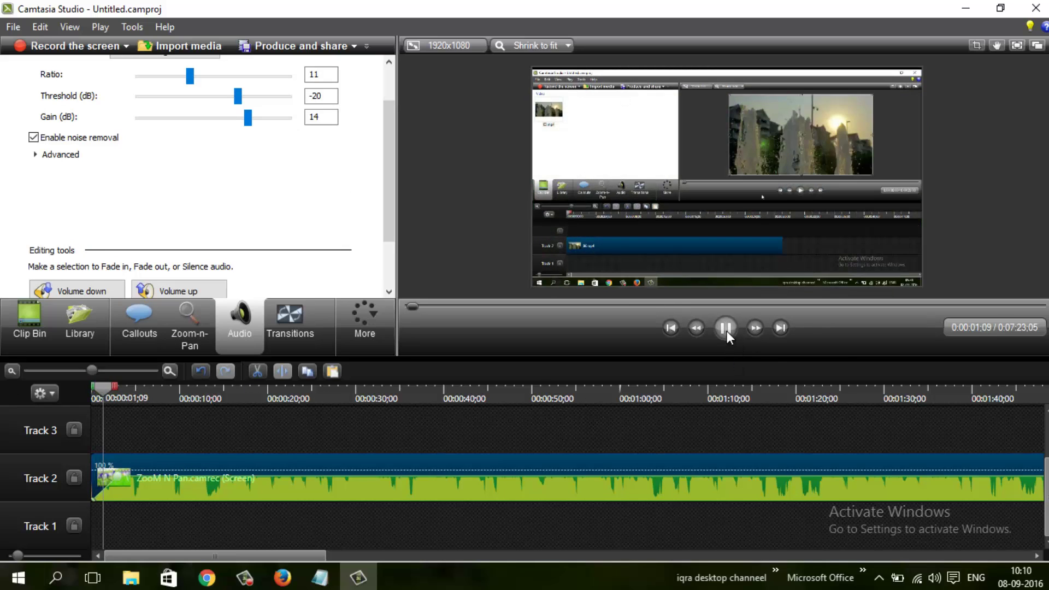
left_click(726, 328)
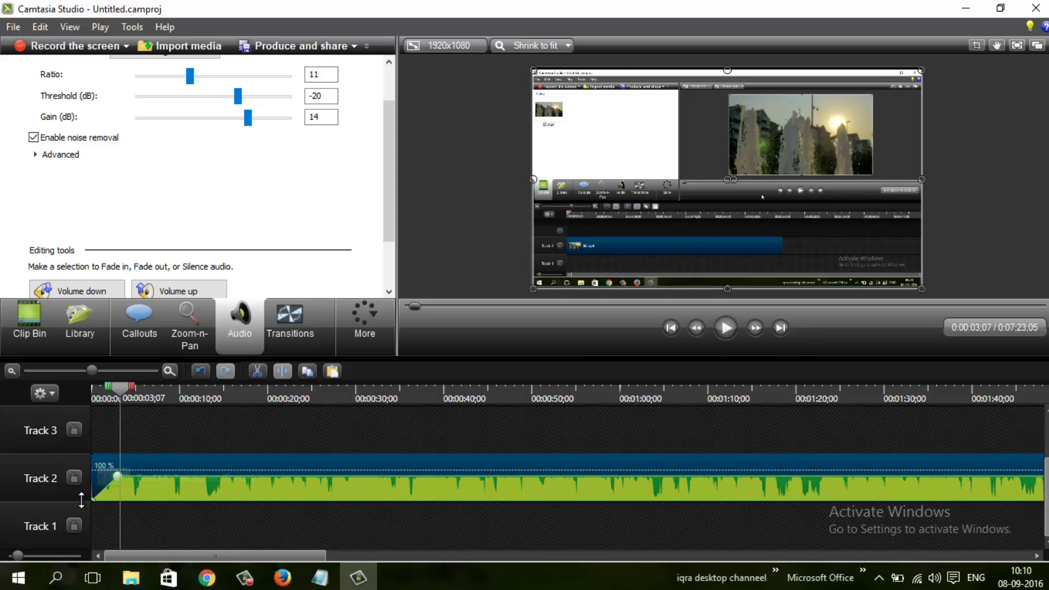
Step: Add an audio fade-out to the Track 2 clip and check the fade at the clip's end
scroll(229, 273, "down", 3)
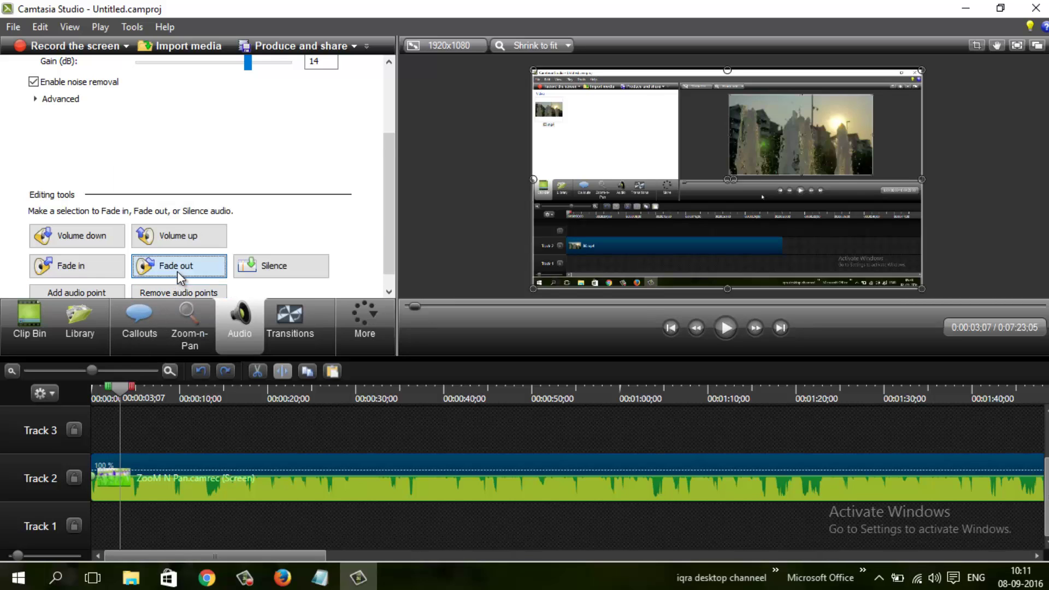
left_click(245, 316)
left_click_drag(194, 553, 450, 543)
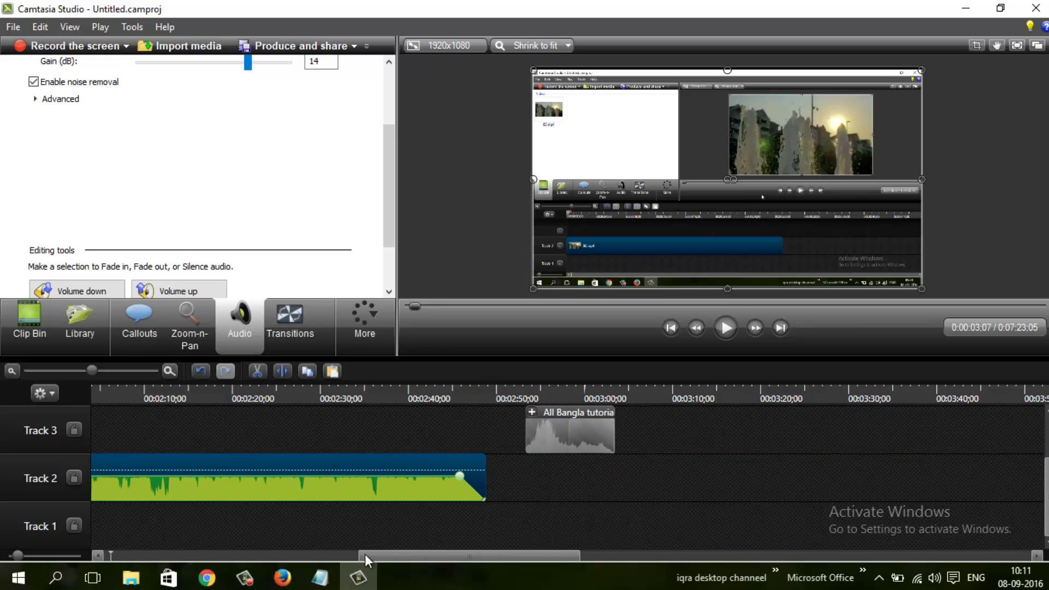
left_click_drag(395, 554, 117, 542)
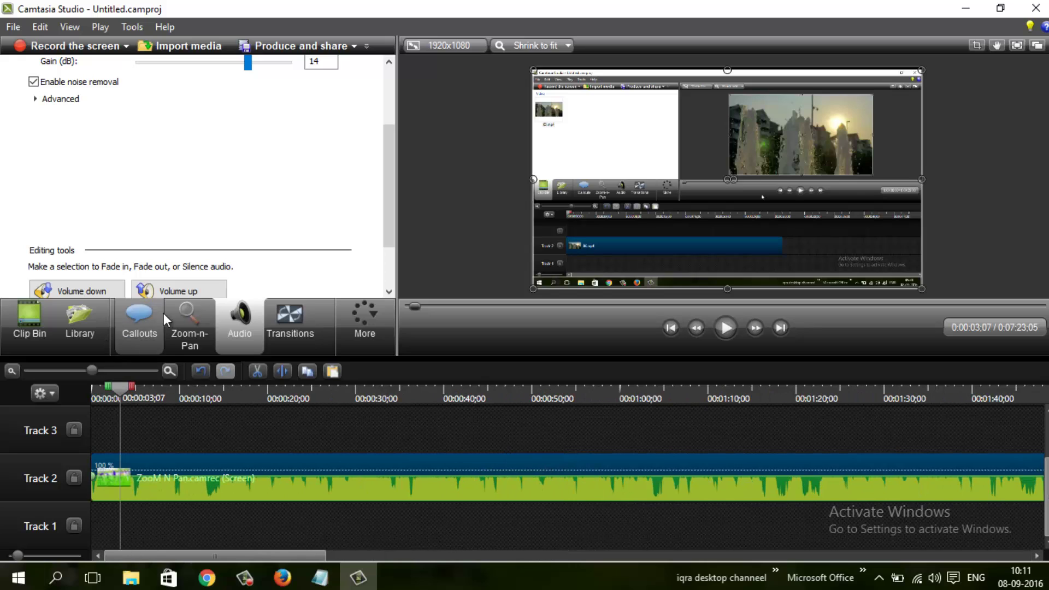
Step: Remove all audio points from the Track 2 clip and add a single audio point at 0:00:03;07
scroll(221, 271, "down", 1)
scroll(216, 268, "down", 1)
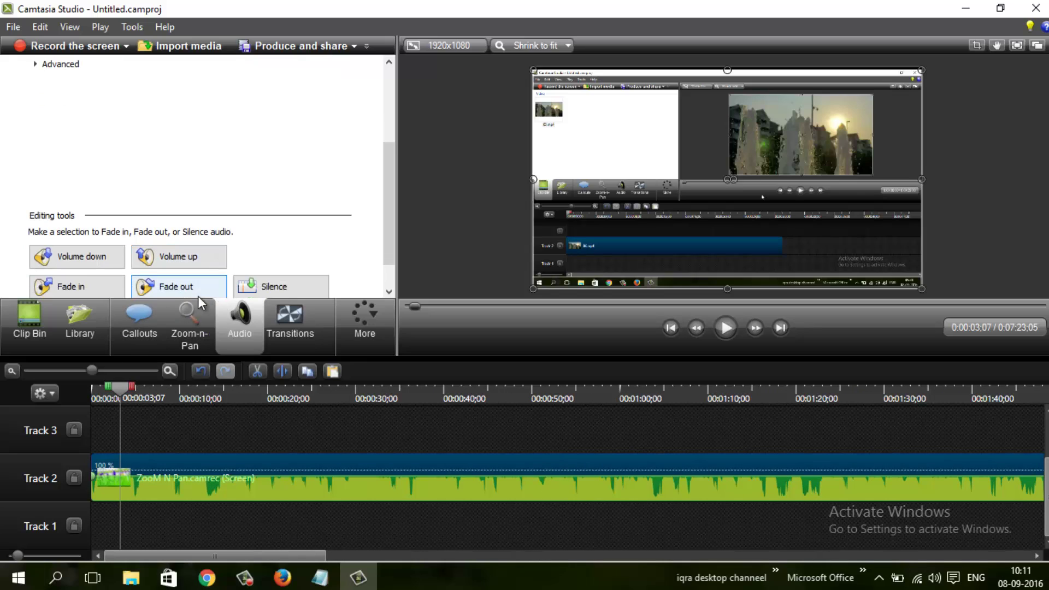
scroll(233, 229, "up", 5)
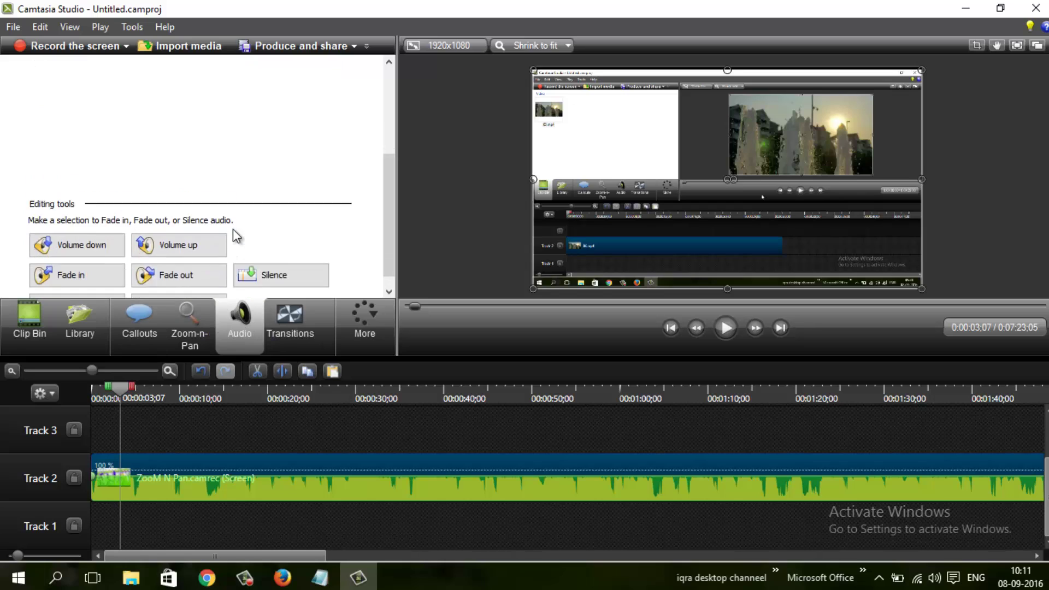
scroll(91, 100, "up", 1)
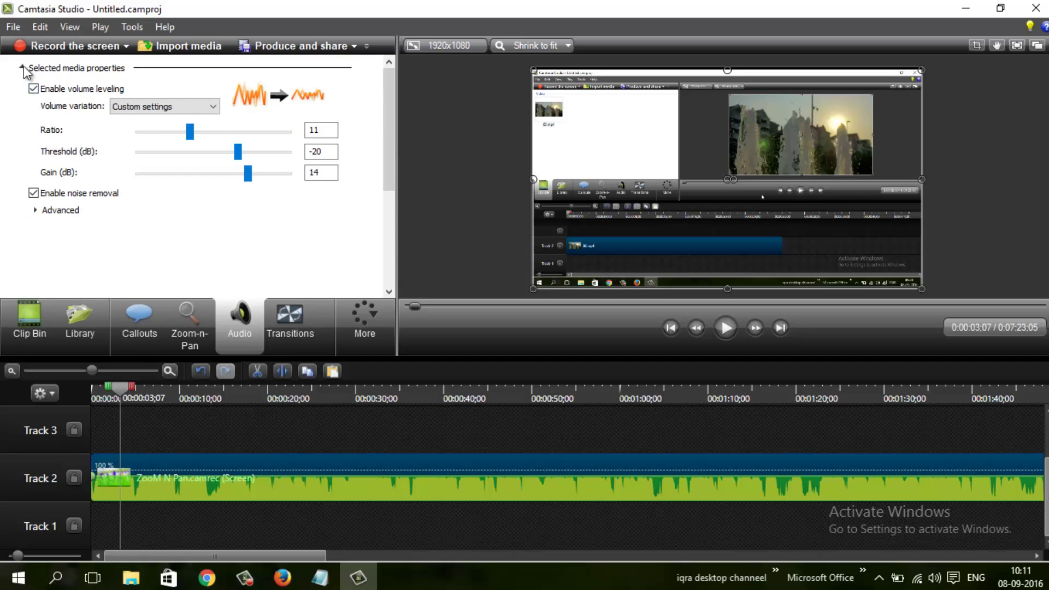
left_click(23, 65)
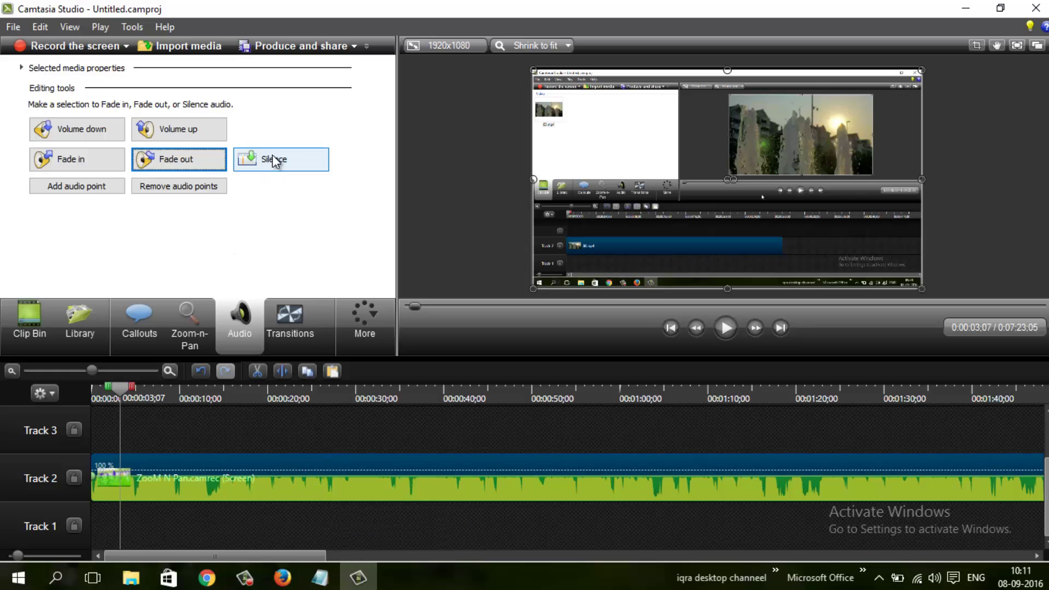
left_click(171, 190)
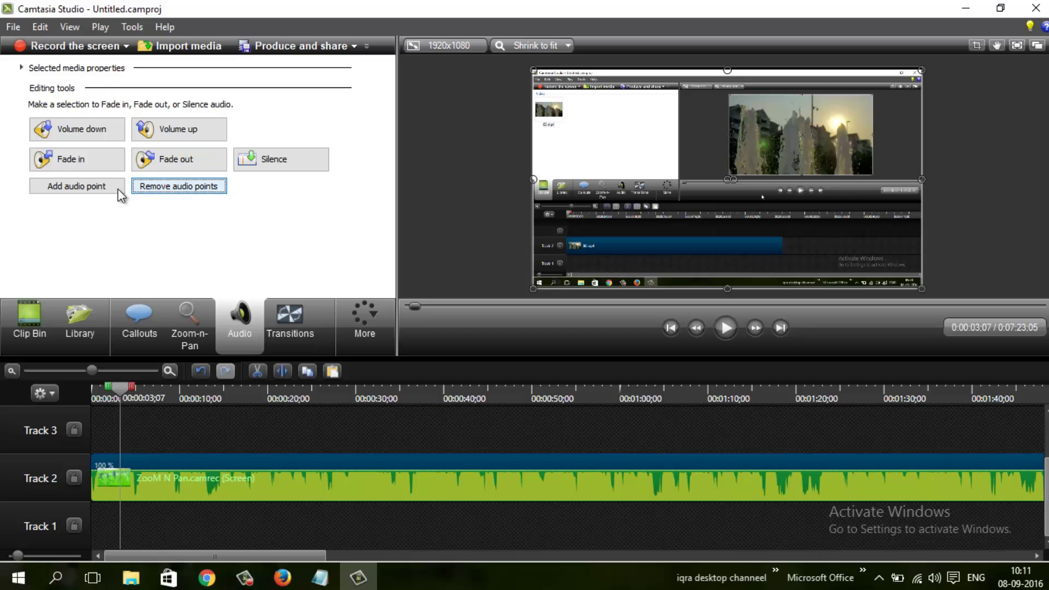
left_click(99, 186)
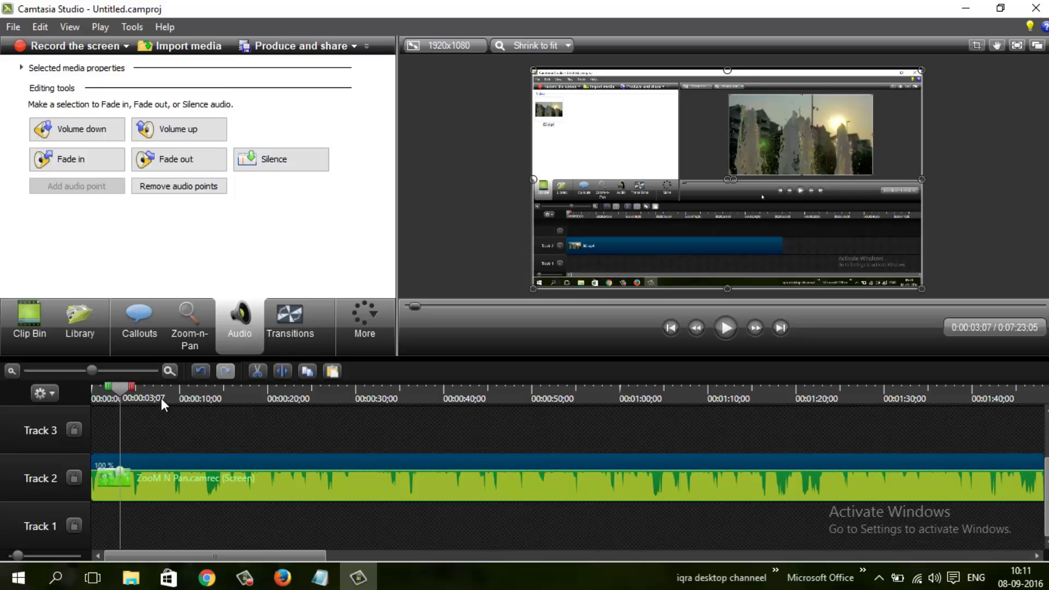
Step: Lower the Track 2 clip's audio level to about 89%, and silence the whole clip's audio
left_click_drag(185, 407, 313, 409)
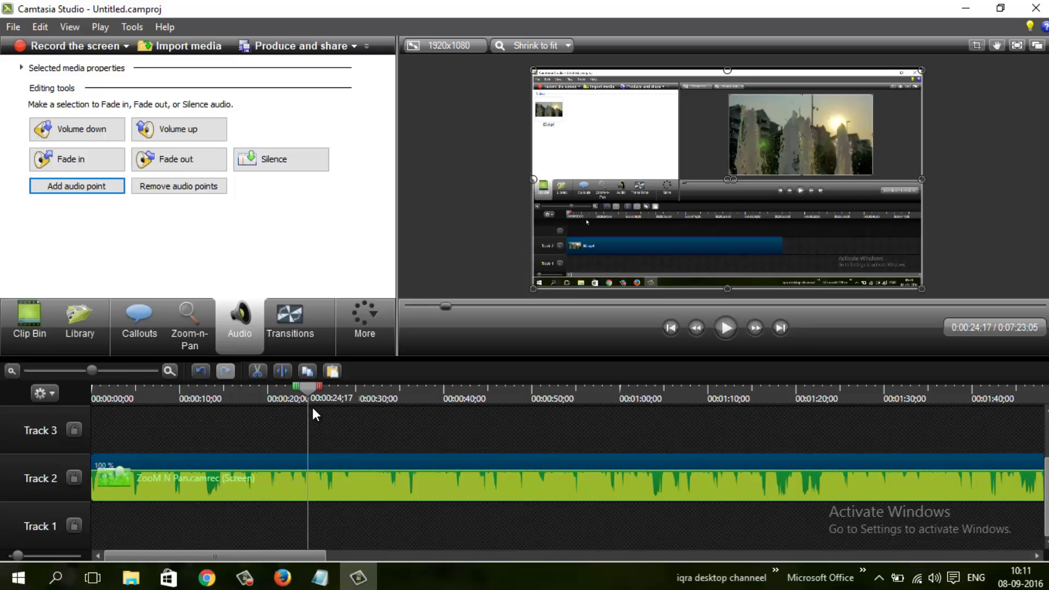
mouse_move(412, 470)
left_mouse_down()
mouse_move(407, 532)
mouse_move(410, 468)
left_mouse_up()
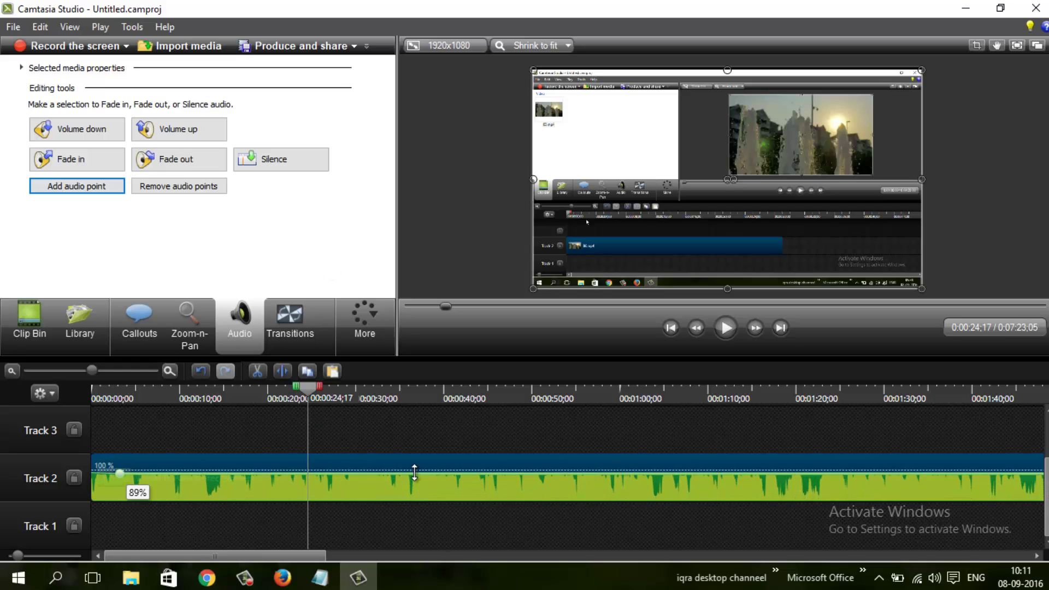
left_click(314, 163)
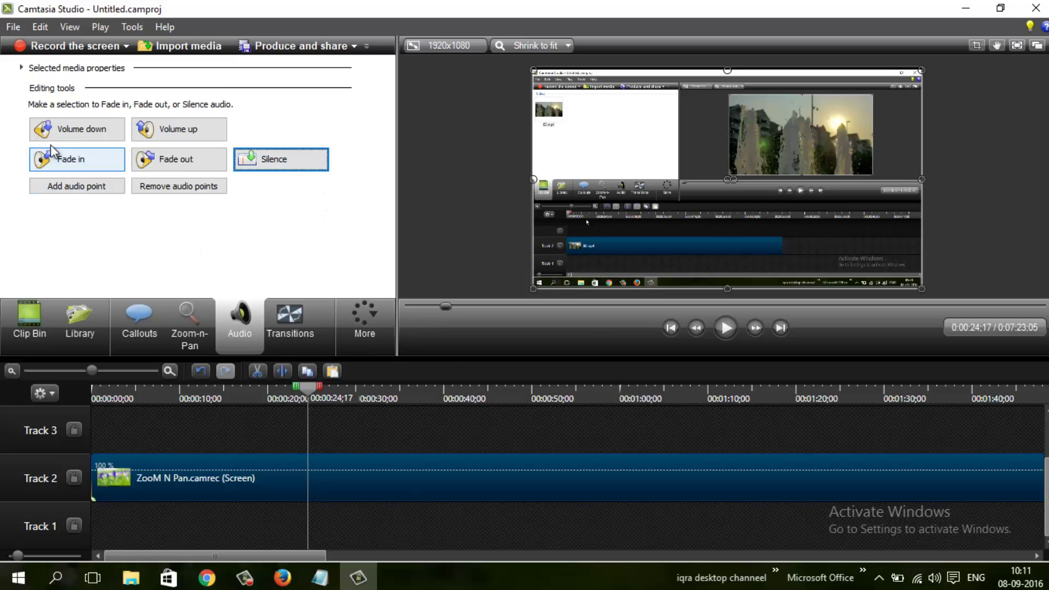
Step: Show the advanced noise removal settings and run auto noise training on the Track 2 clip
left_click(22, 67)
scroll(166, 235, "down", 1)
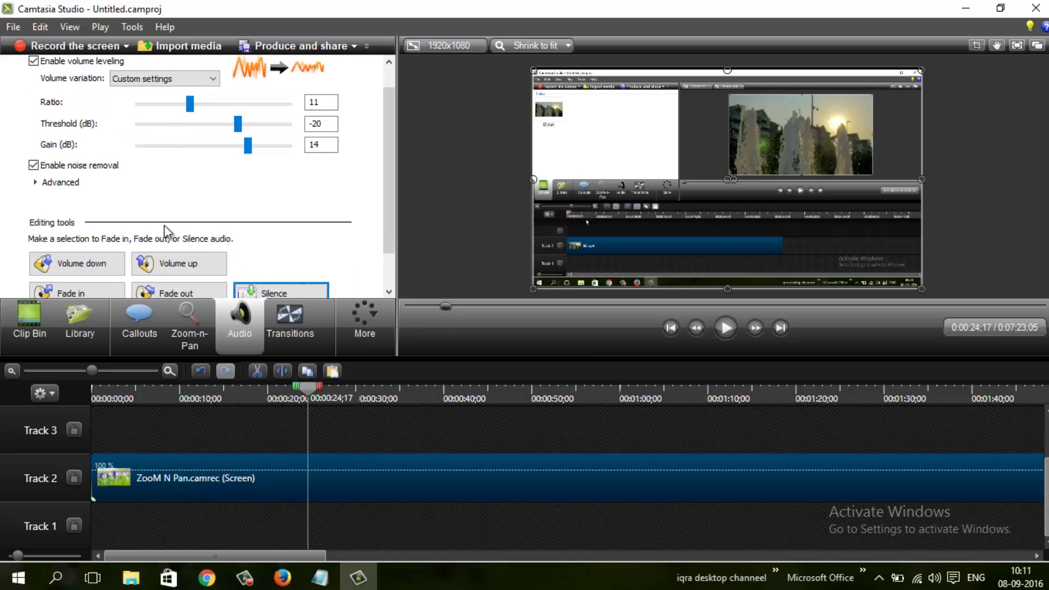
left_click(49, 183)
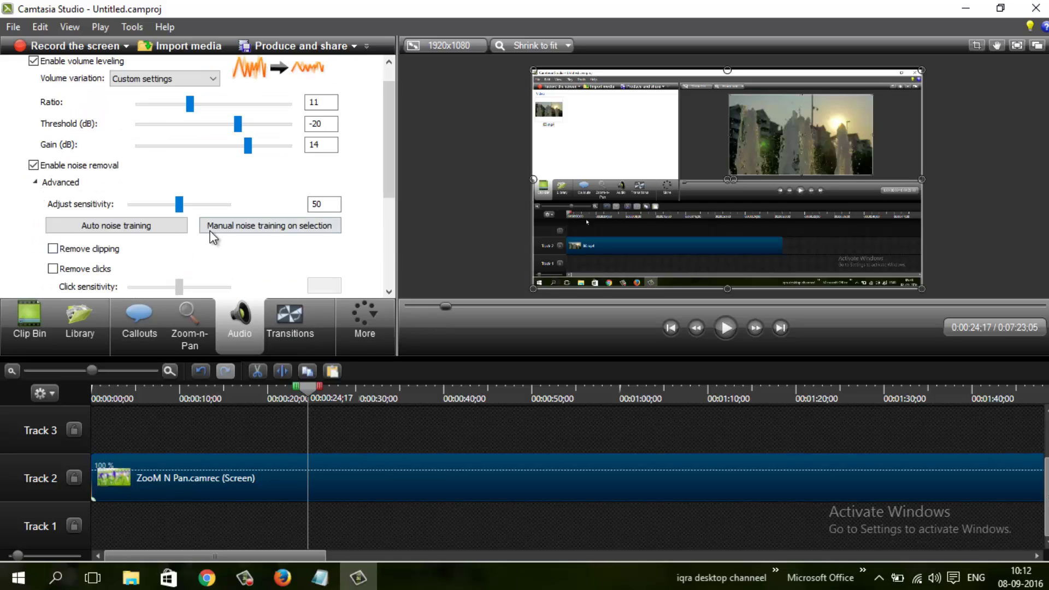
scroll(99, 241, "down", 1)
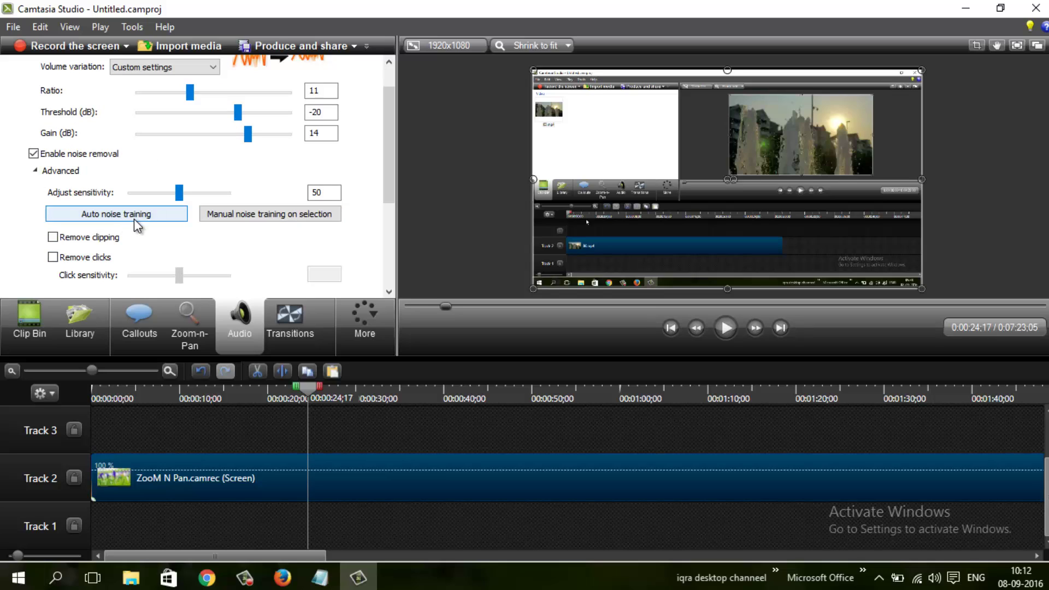
left_click(155, 214)
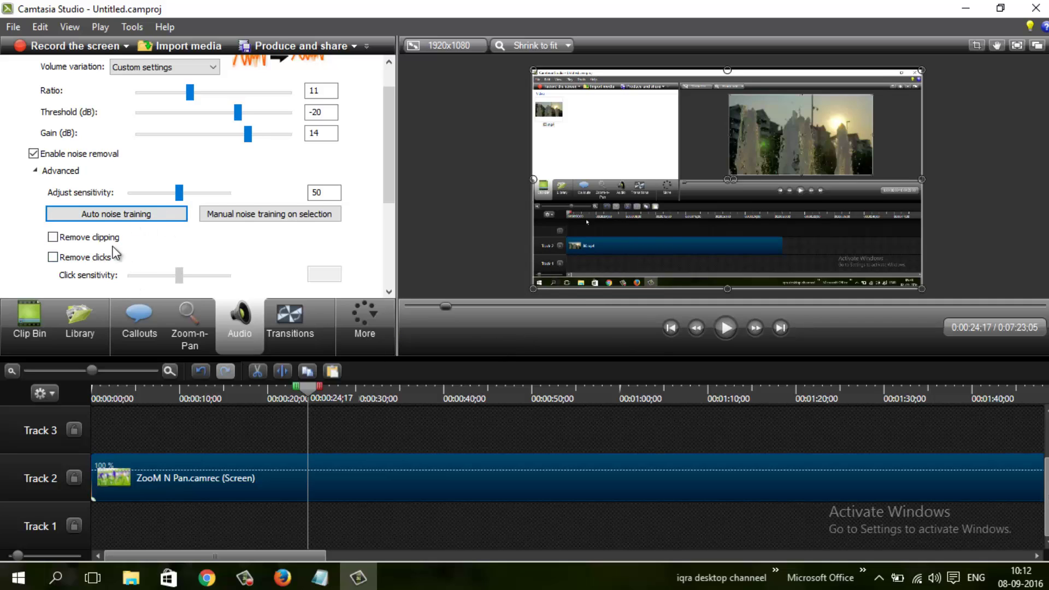
scroll(109, 246, "up", 2)
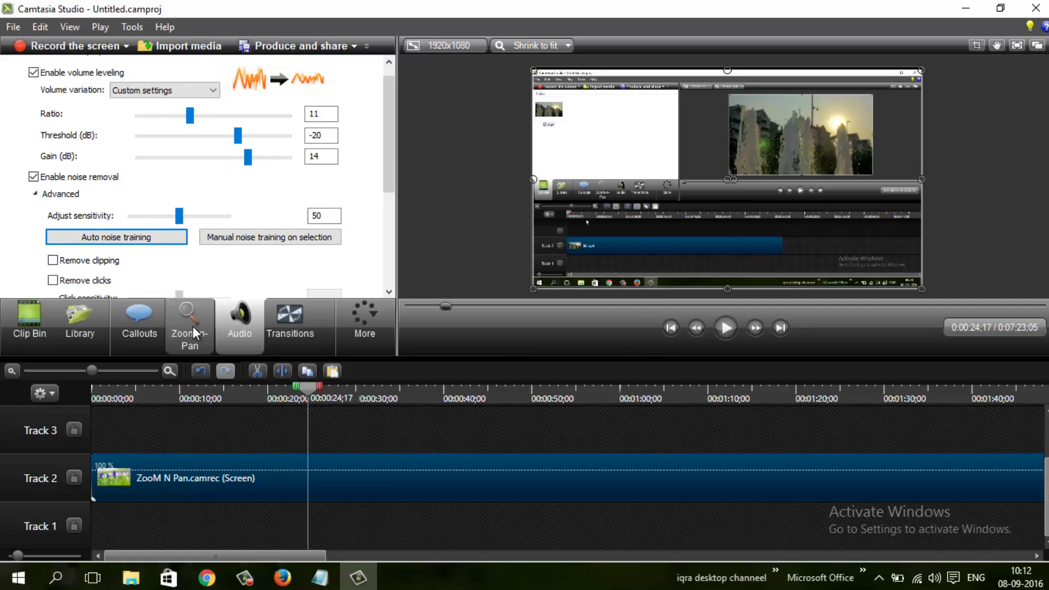
left_click(193, 327)
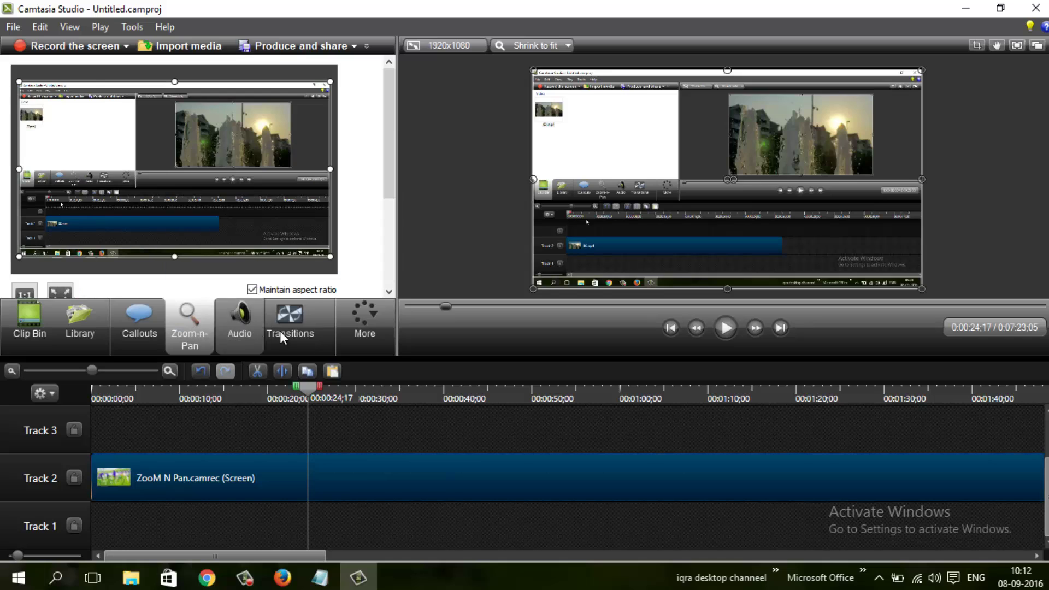
left_click(243, 334)
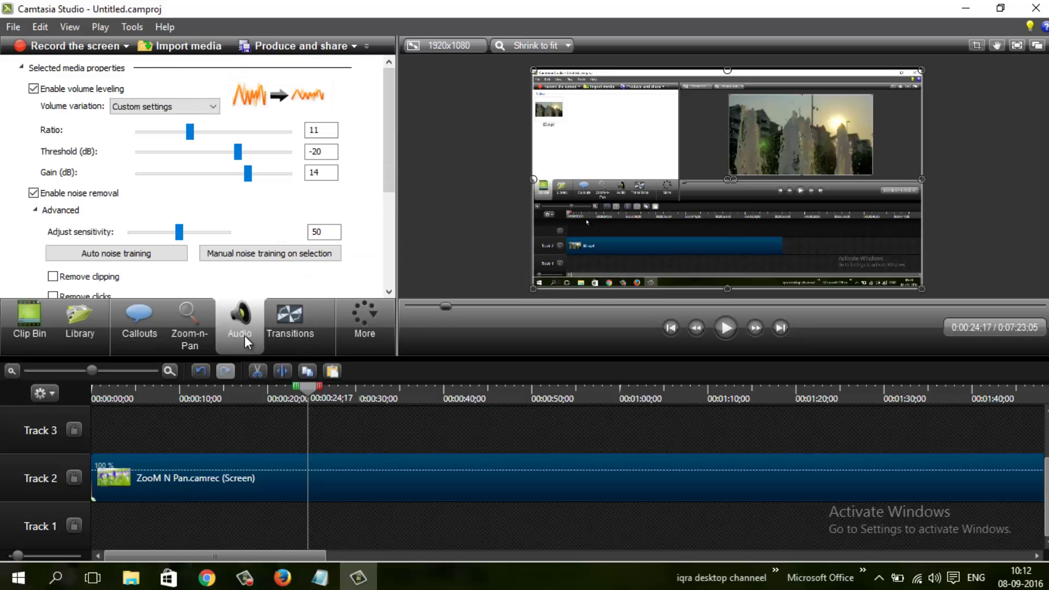
left_click_drag(307, 391, 283, 399)
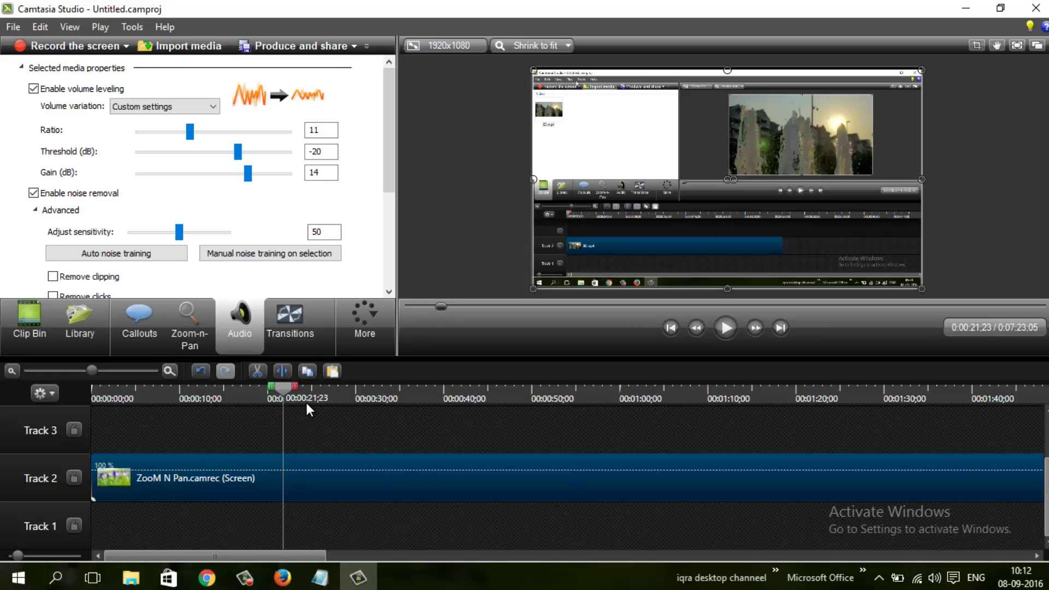